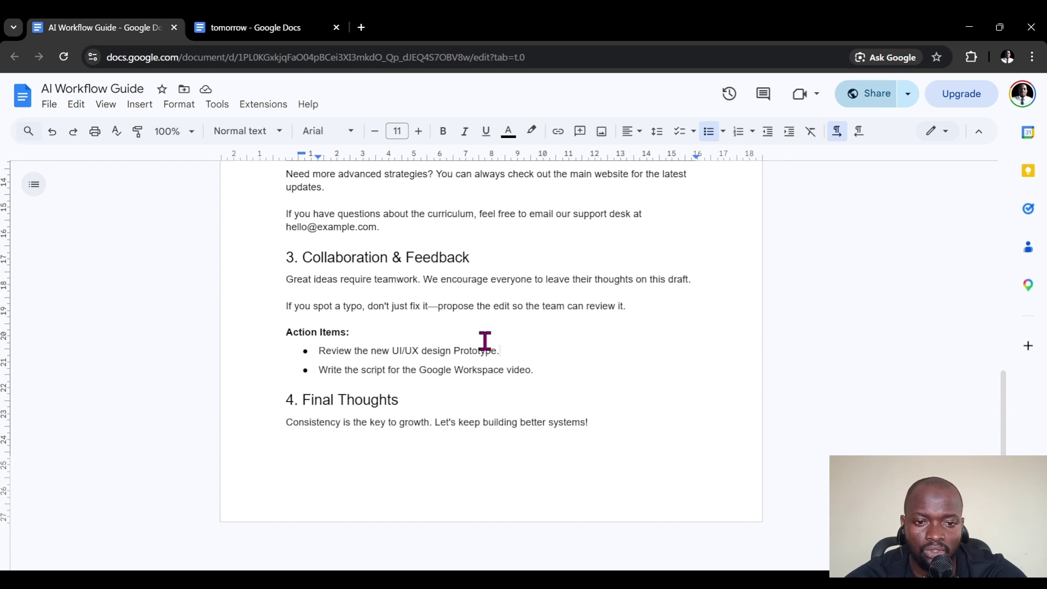
Draft the comment "Are you sure it's the prototype that we are reviewing and not the wireframe?" on the "Review the new UI/UX design Prototype." bullet
scroll(547, 331, "up", 1)
scroll(547, 332, "down", 1)
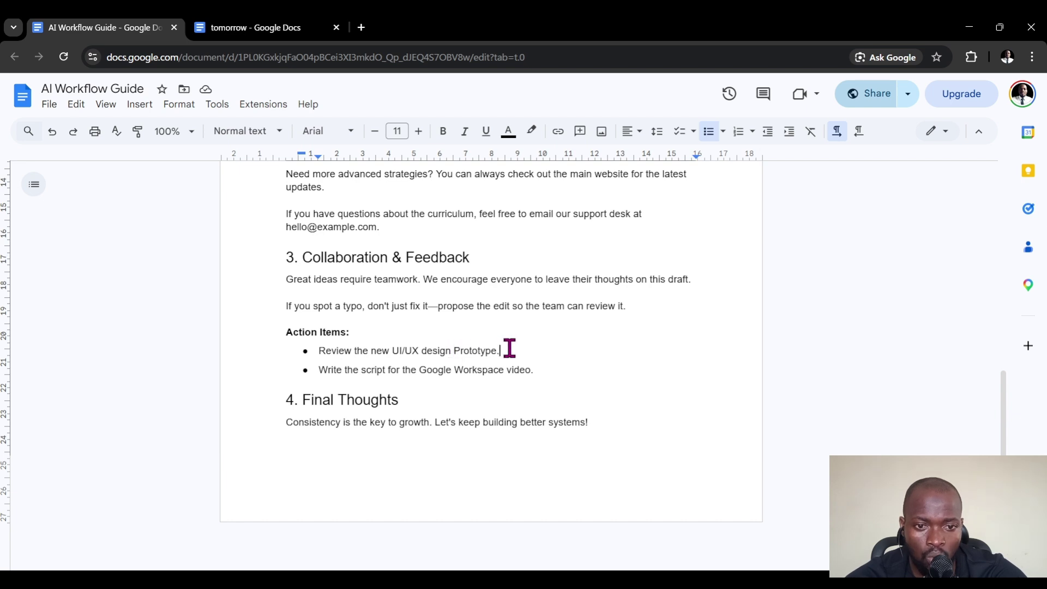
left_click_drag(511, 352, 280, 356)
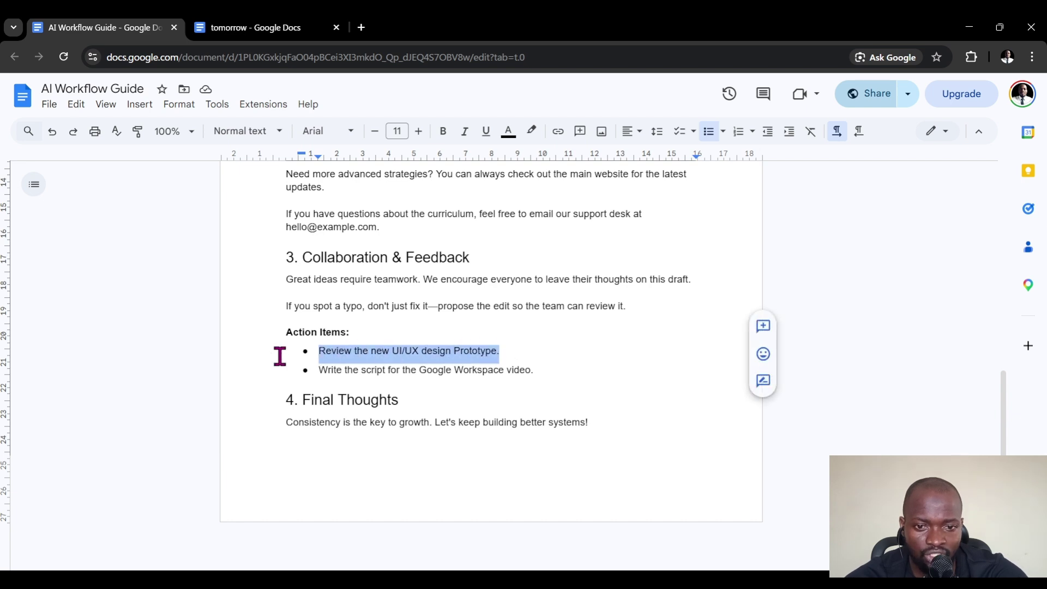
left_click(764, 327)
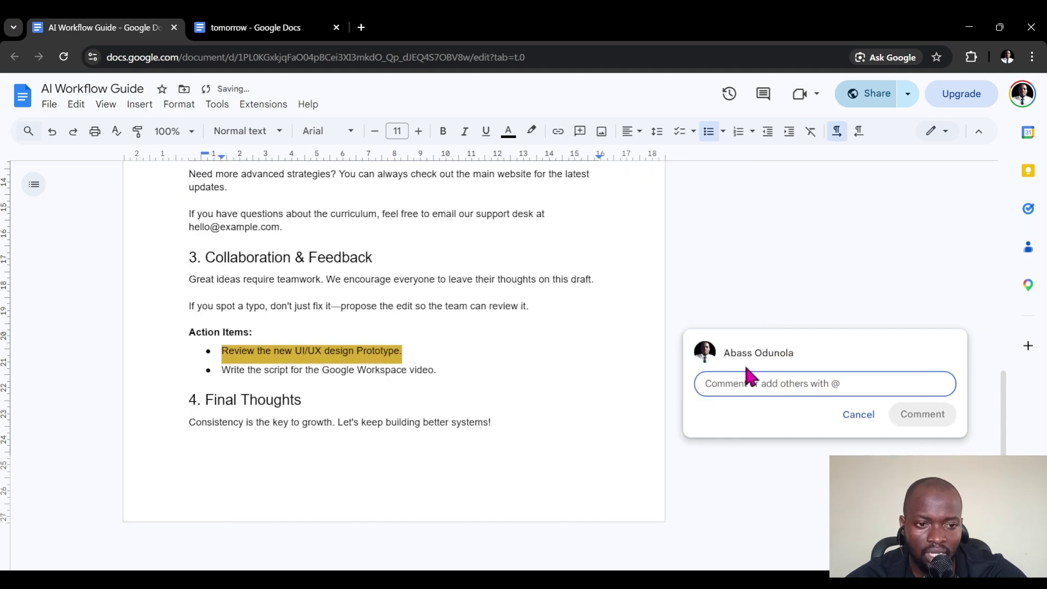
type("A")
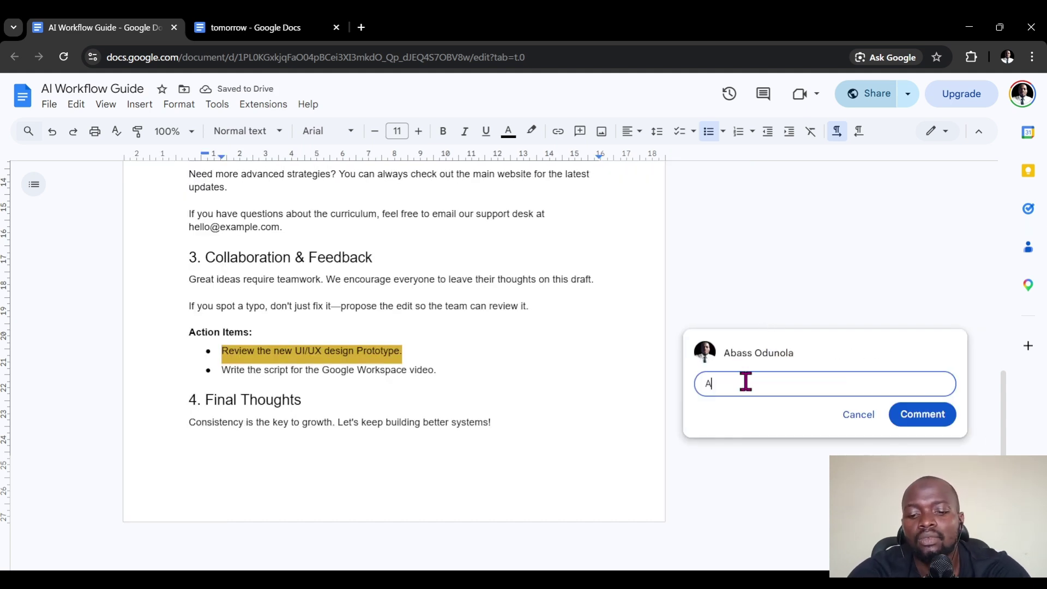
type("re you sur")
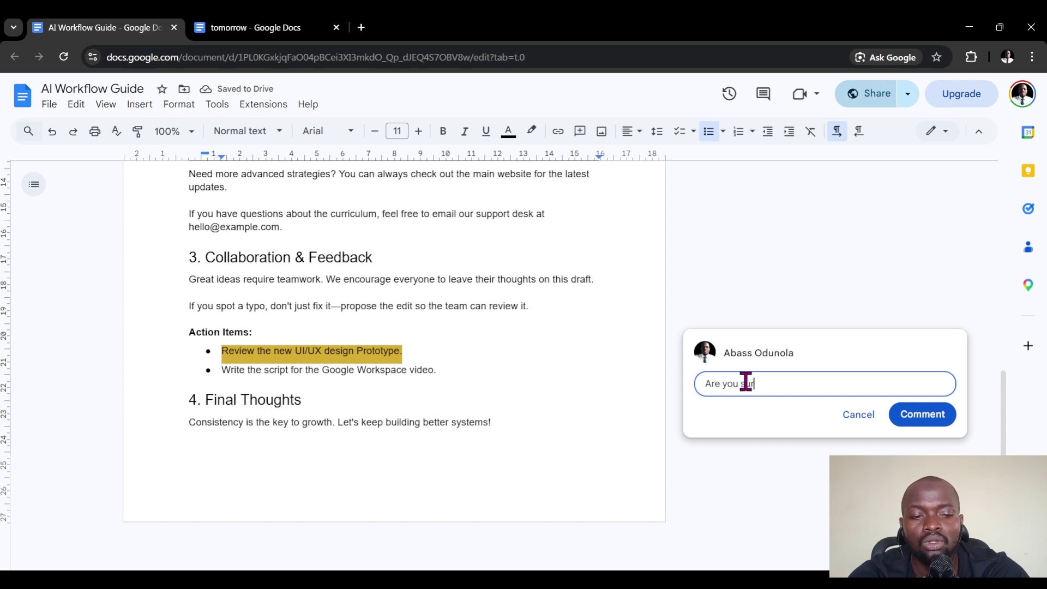
type("e it's th")
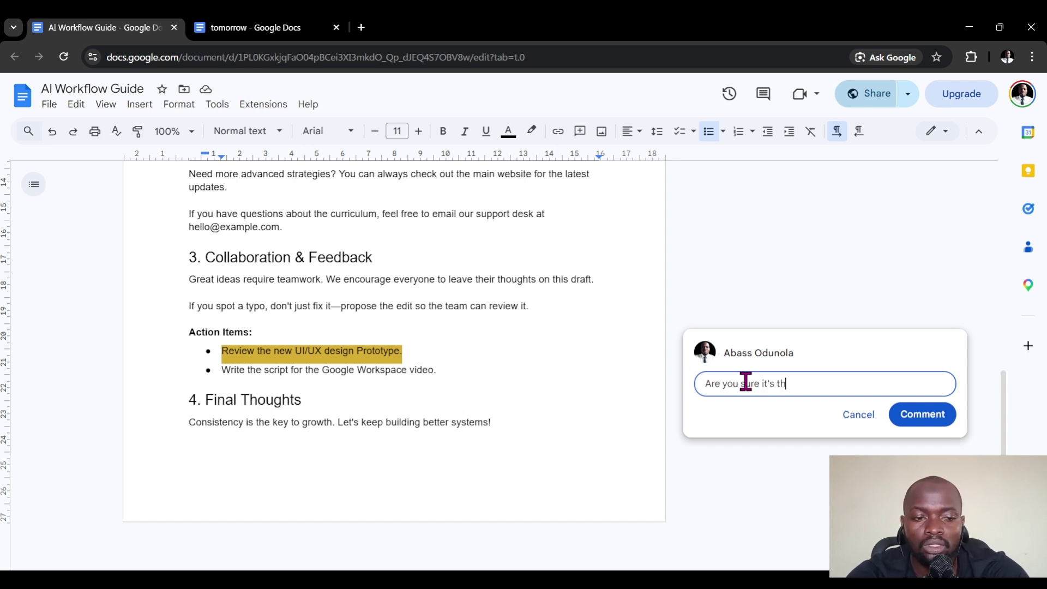
type("e prot")
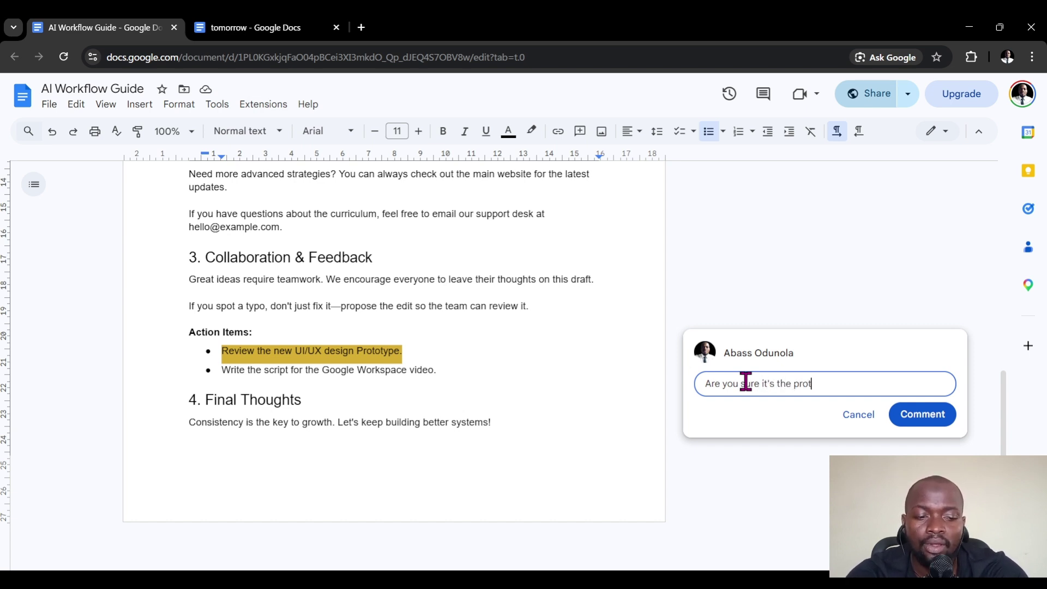
type("otype")
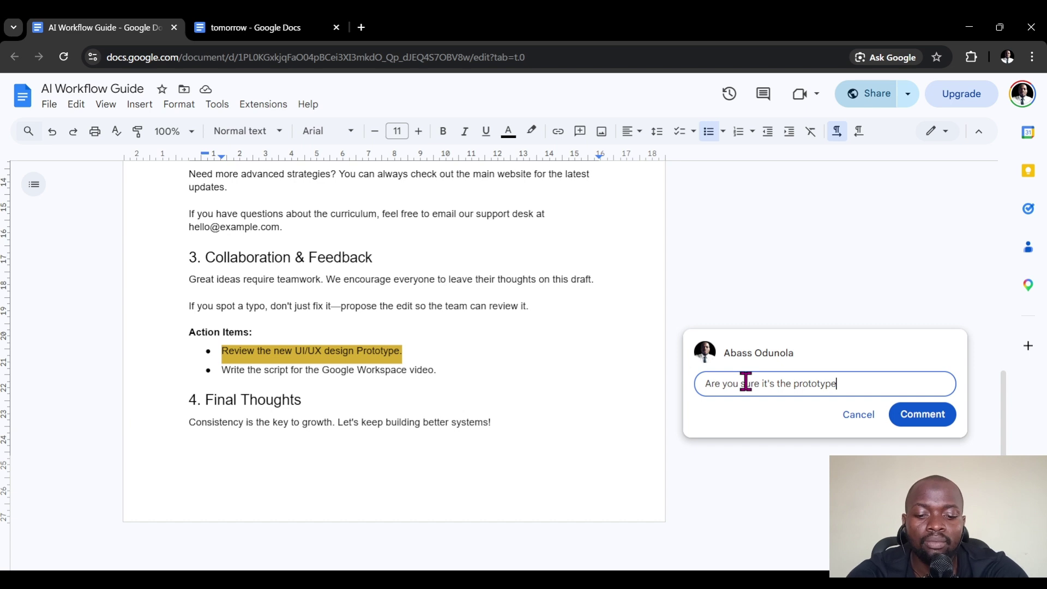
type(" that we are revi")
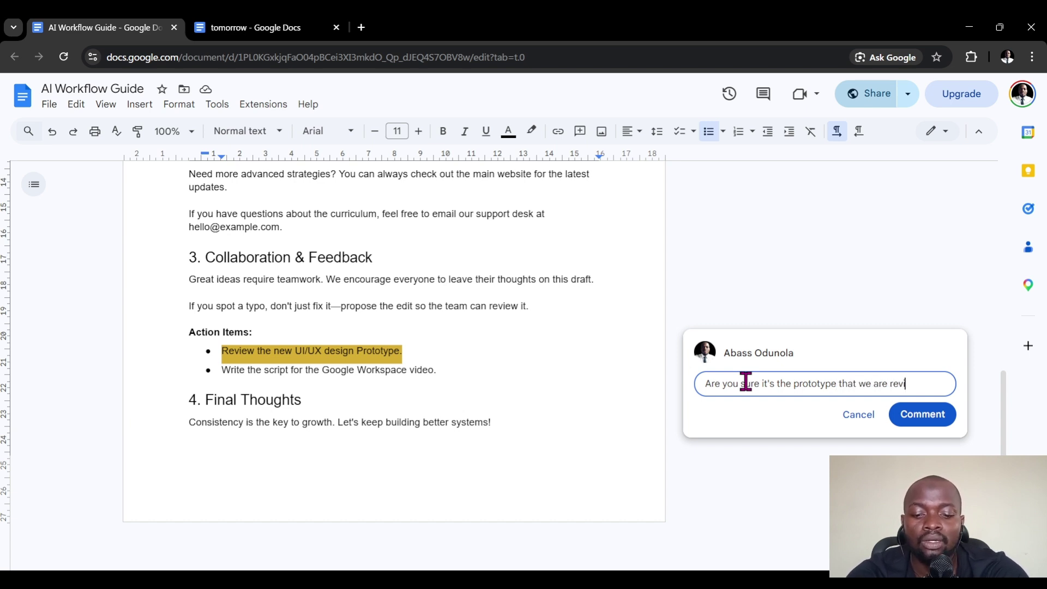
type("ewing an")
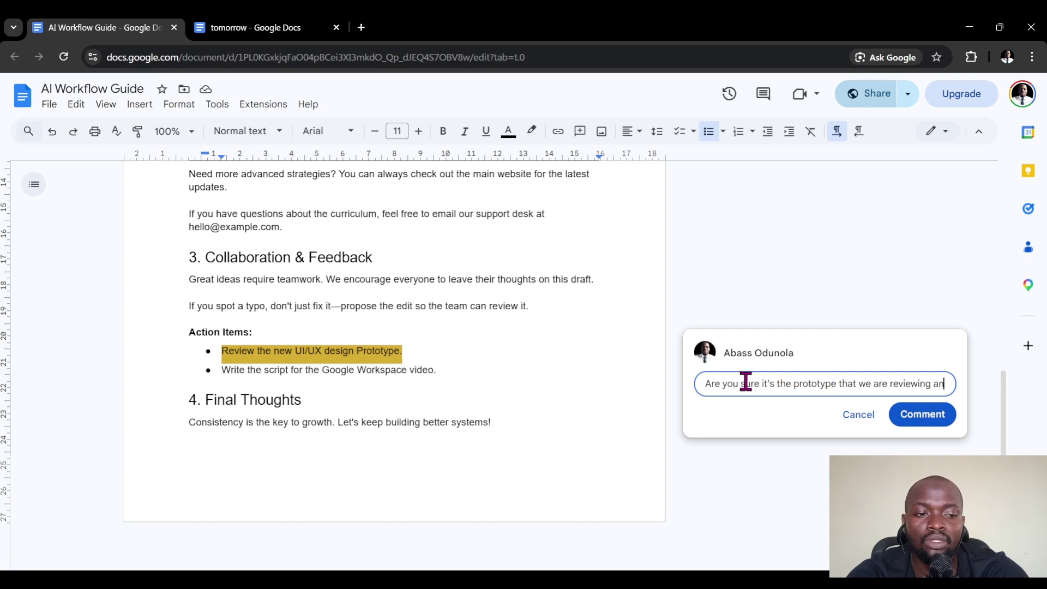
type("d no")
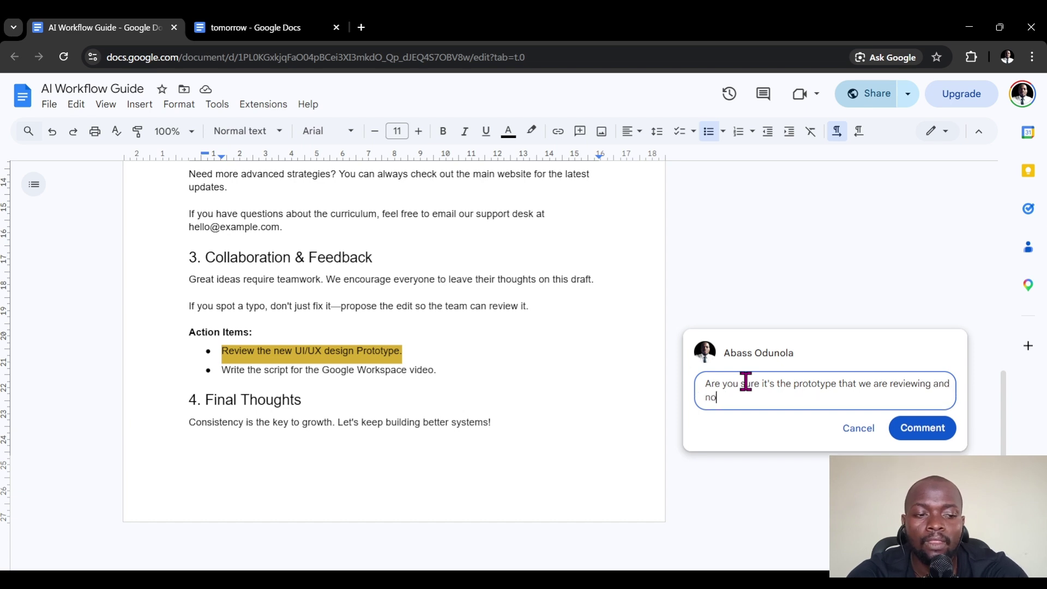
type("t the wir")
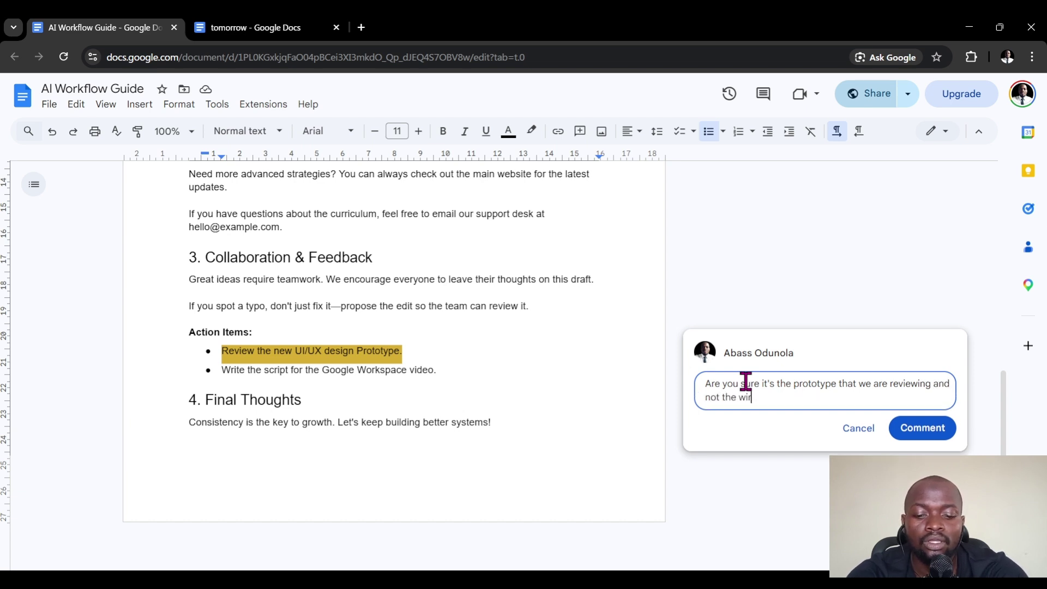
type("eframe")
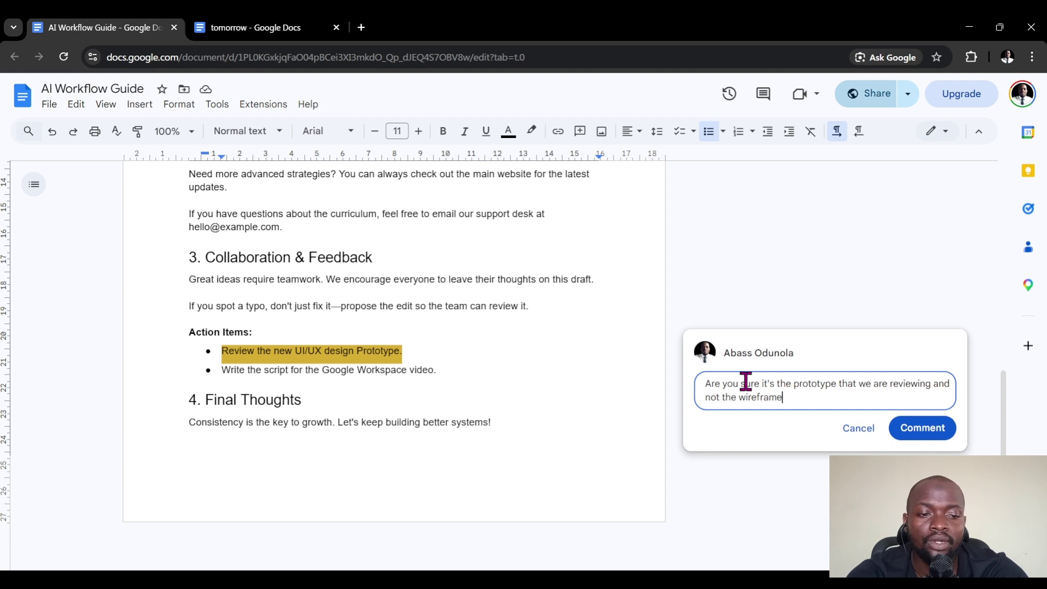
type("?")
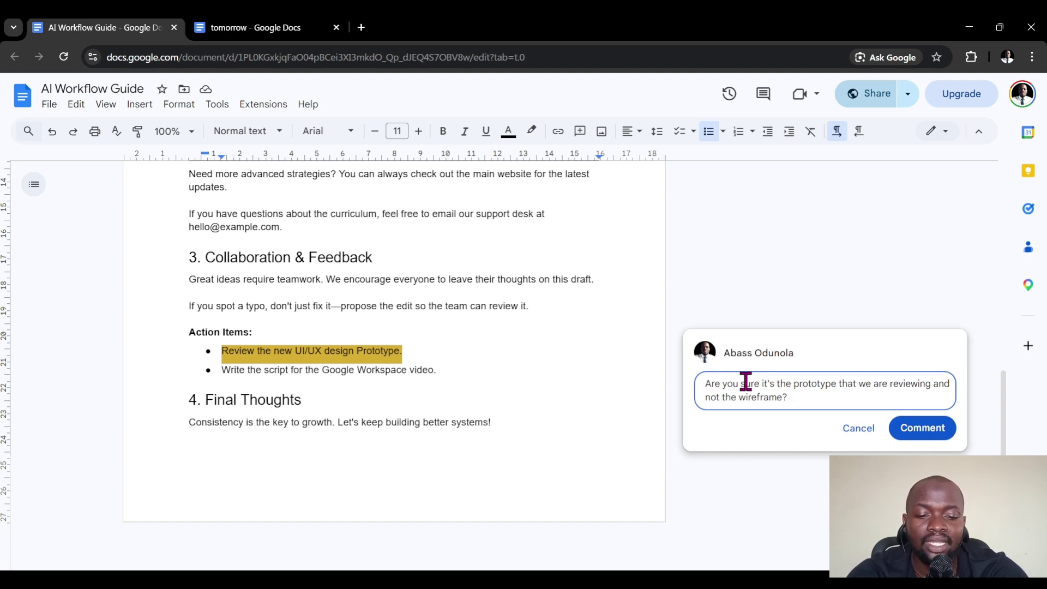
Mention the first suggested contact's e-mail in the comment, assign it to them, and post it while sharing the document with Commenter access
type(" @")
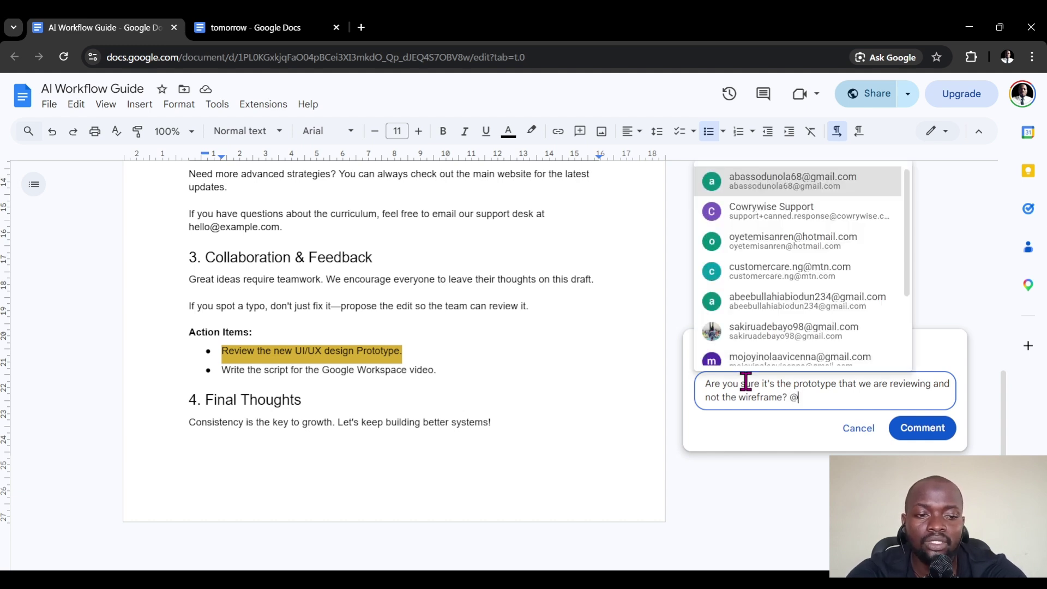
left_click(777, 194)
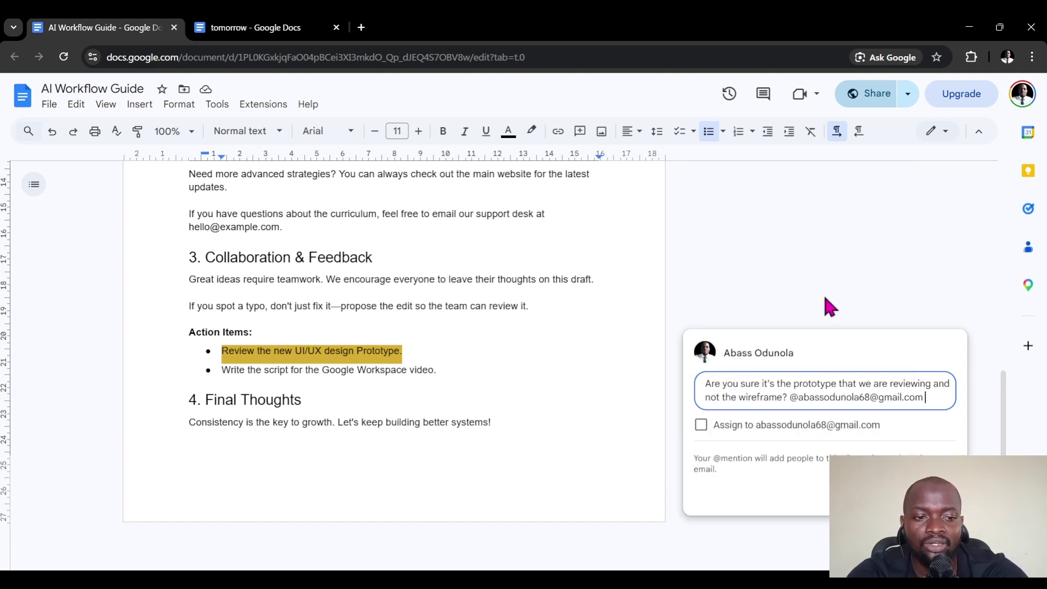
left_click(702, 426)
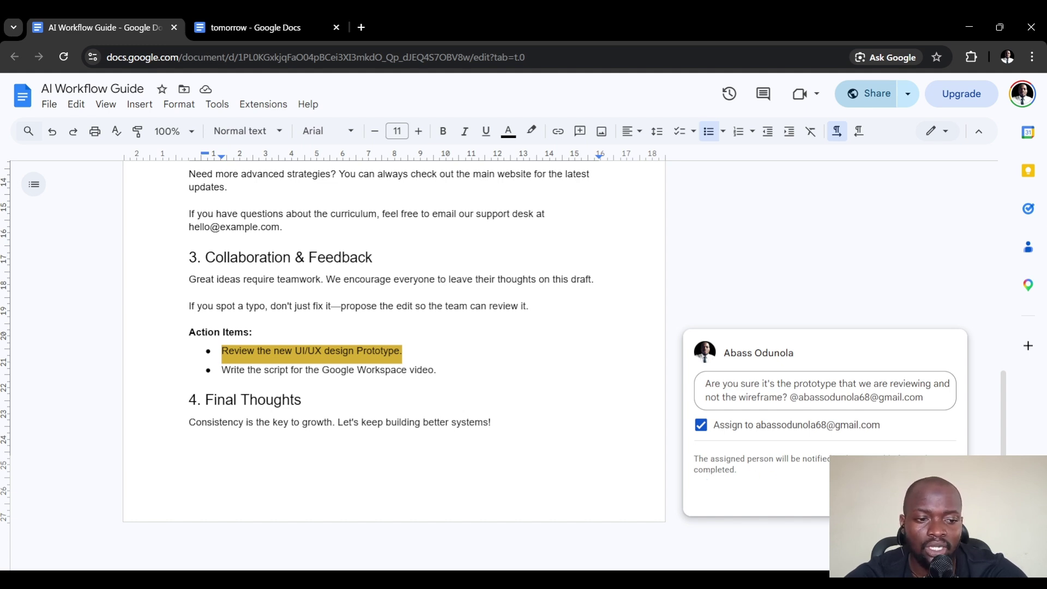
key("ctrl+Return")
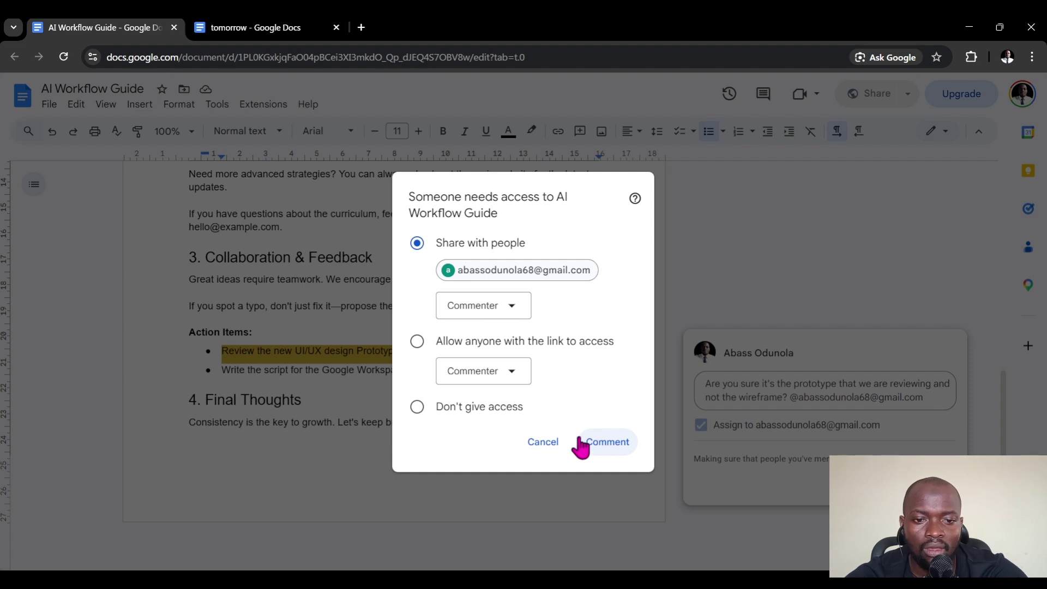
left_click(609, 450)
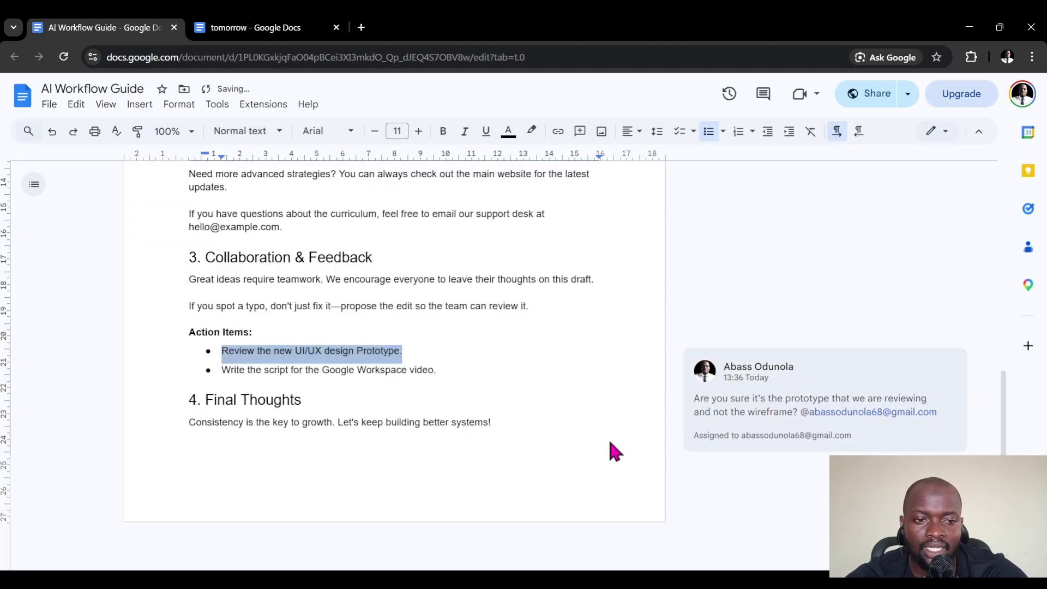
Examine the posted comment on the first action item, including its resolve option and how it highlights the commented text
left_click(484, 260)
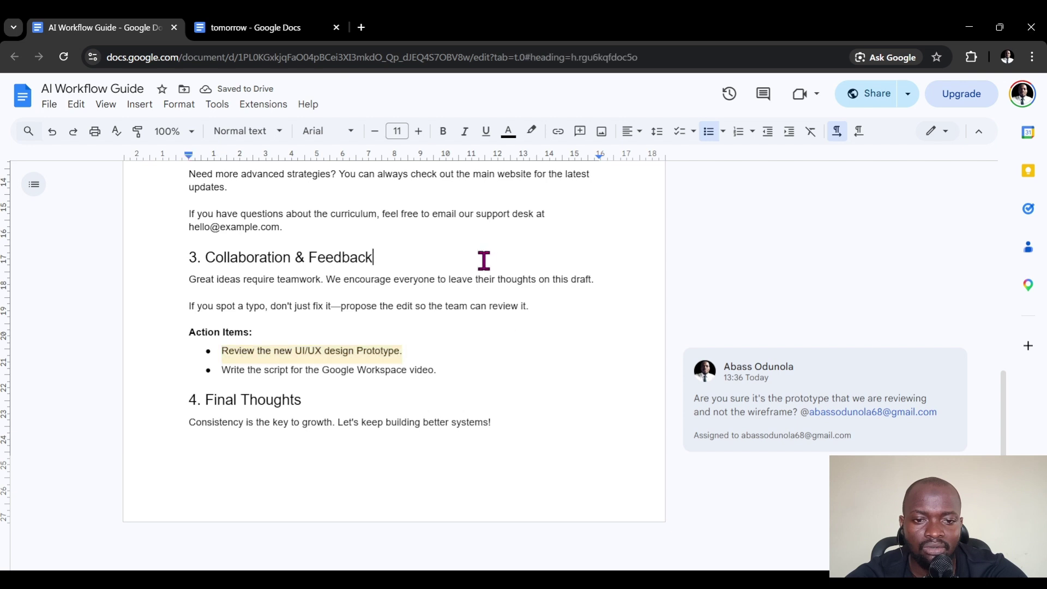
scroll(532, 287, "up", 1)
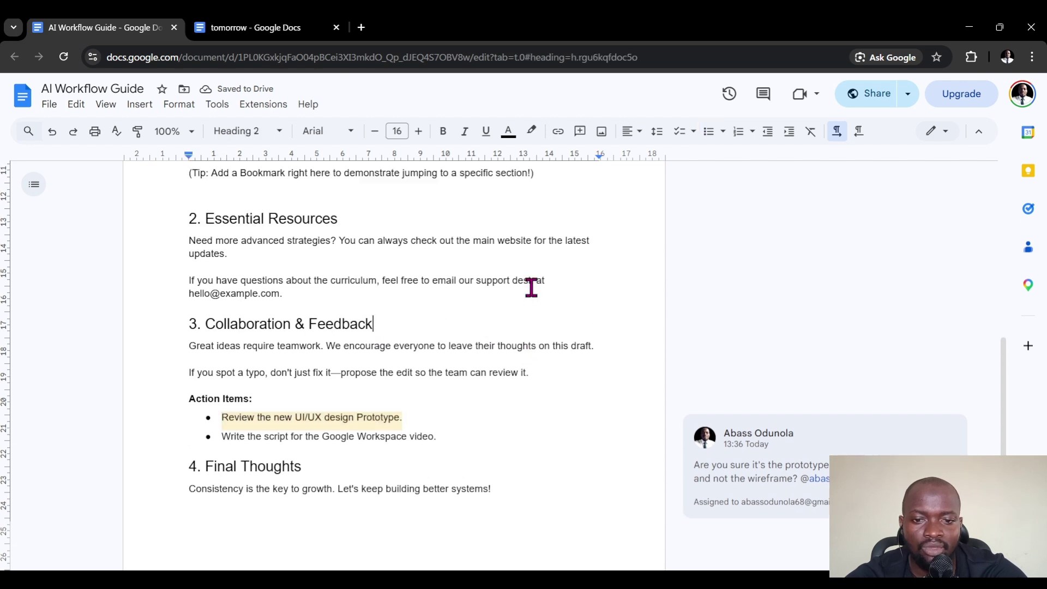
left_click(349, 420)
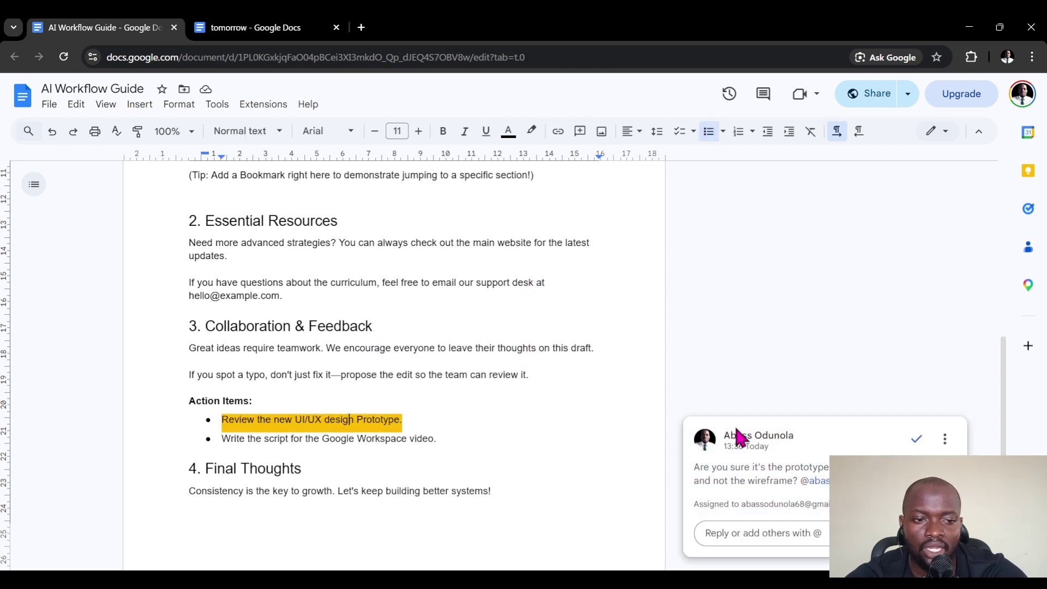
scroll(742, 436, "down", 1)
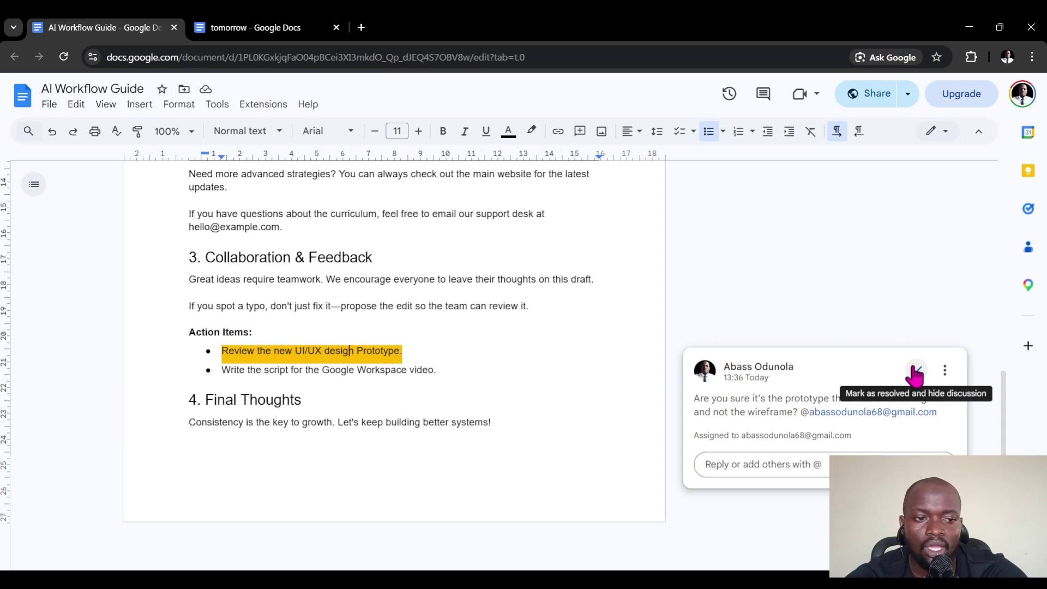
left_click(388, 291)
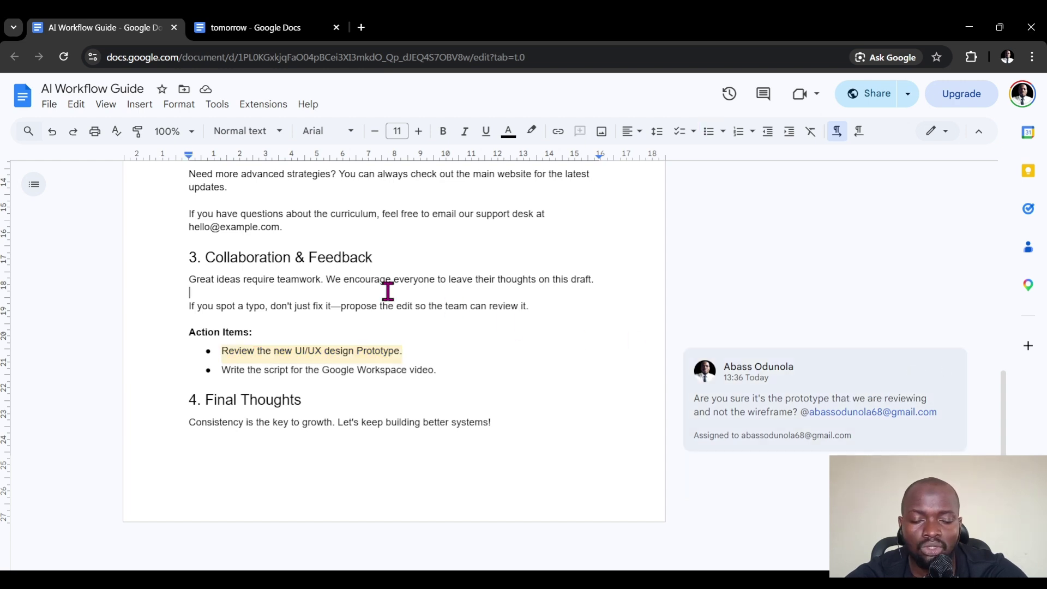
left_click(373, 347)
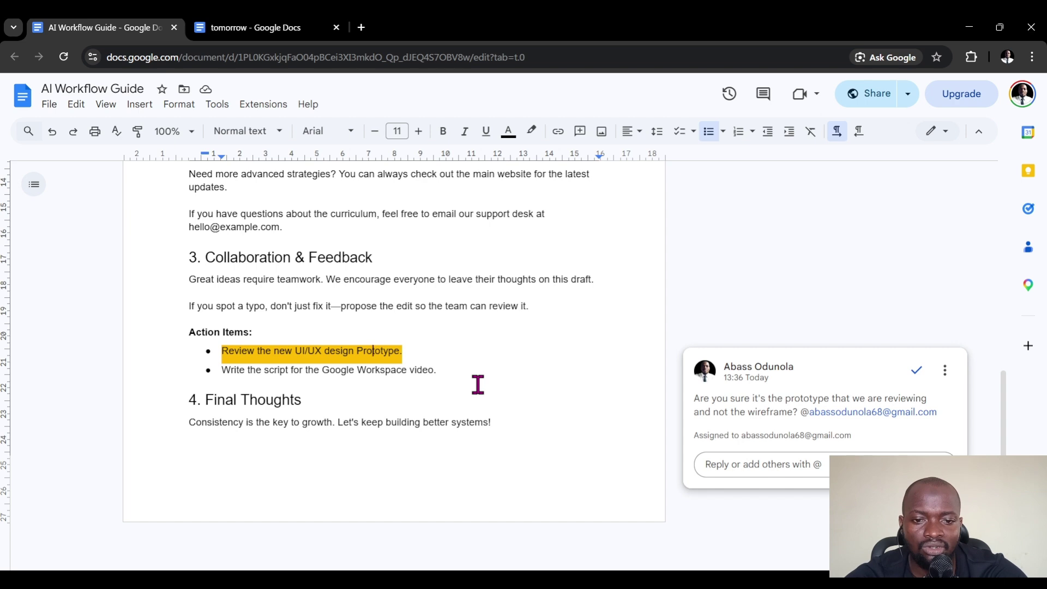
left_click(454, 304)
Post a reply to the comment on the first action item, beginning "No, it's the prototype that we" and citing the product lead
left_click(337, 352)
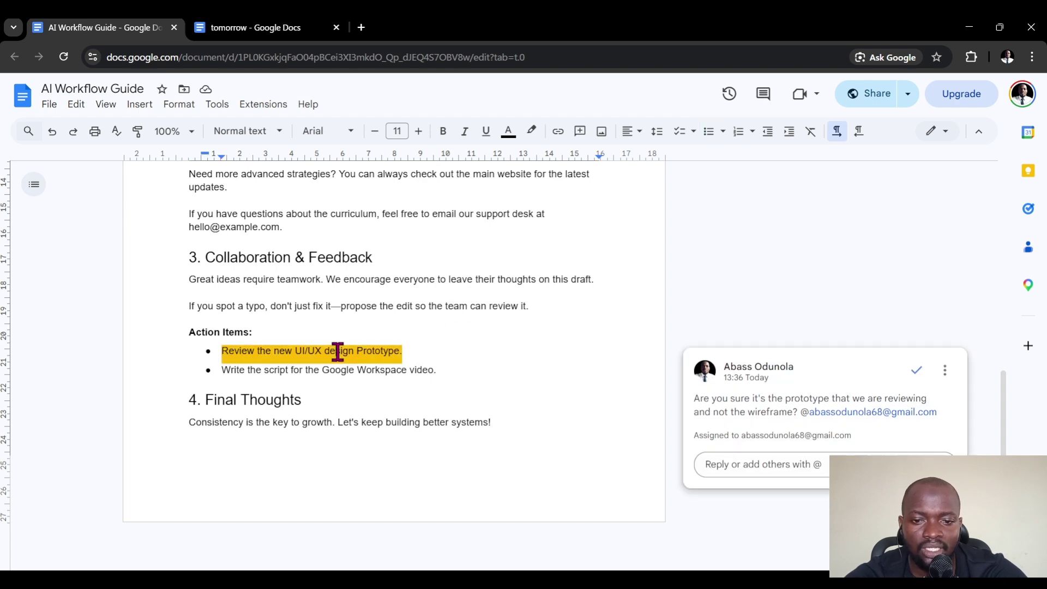
left_click(752, 466)
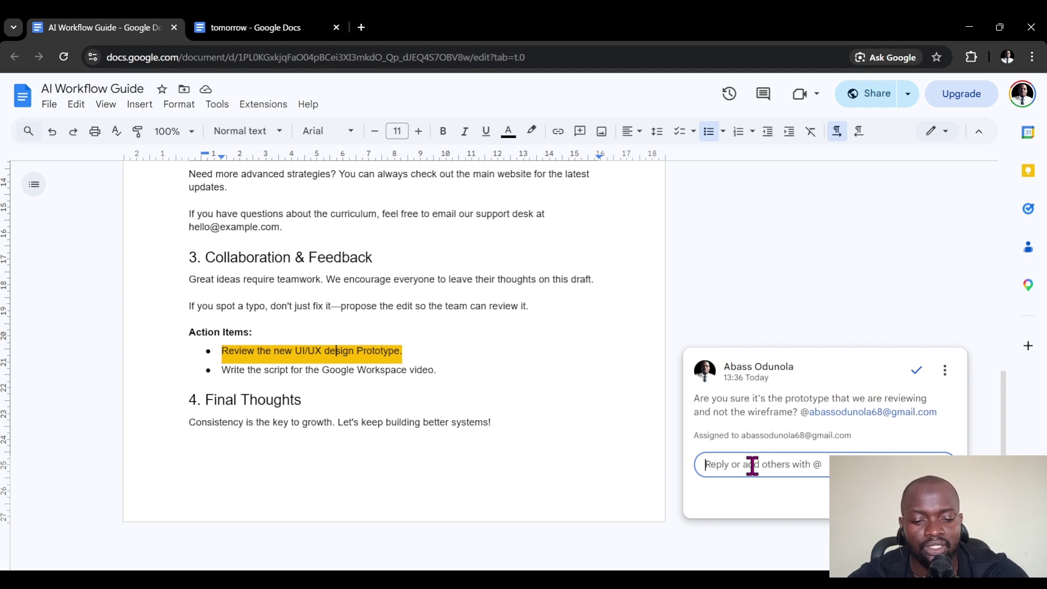
type("No, it's the")
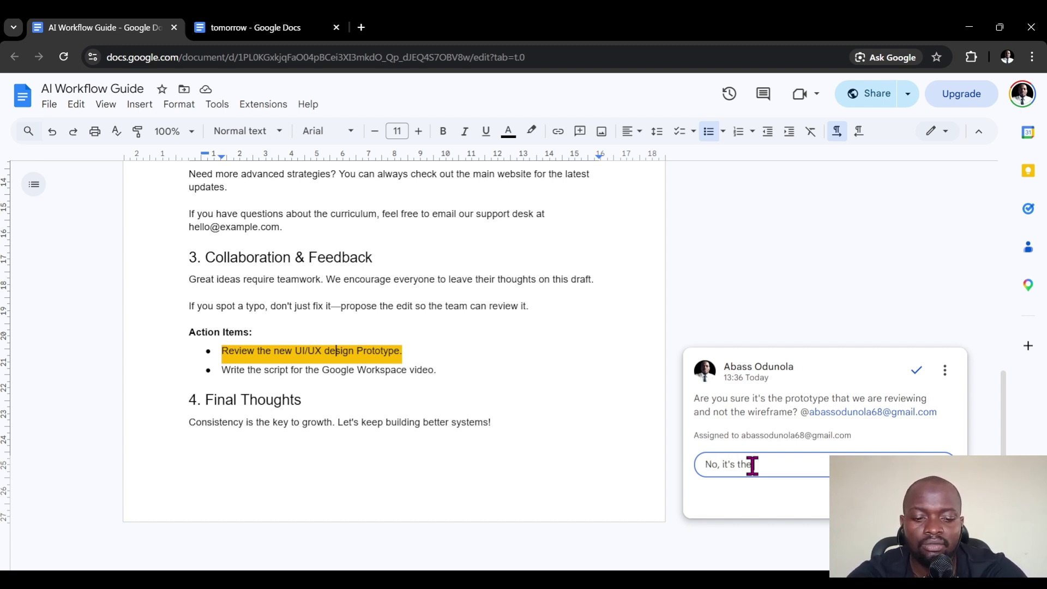
type(" prototyp")
key("BackSpace")
type("otype ")
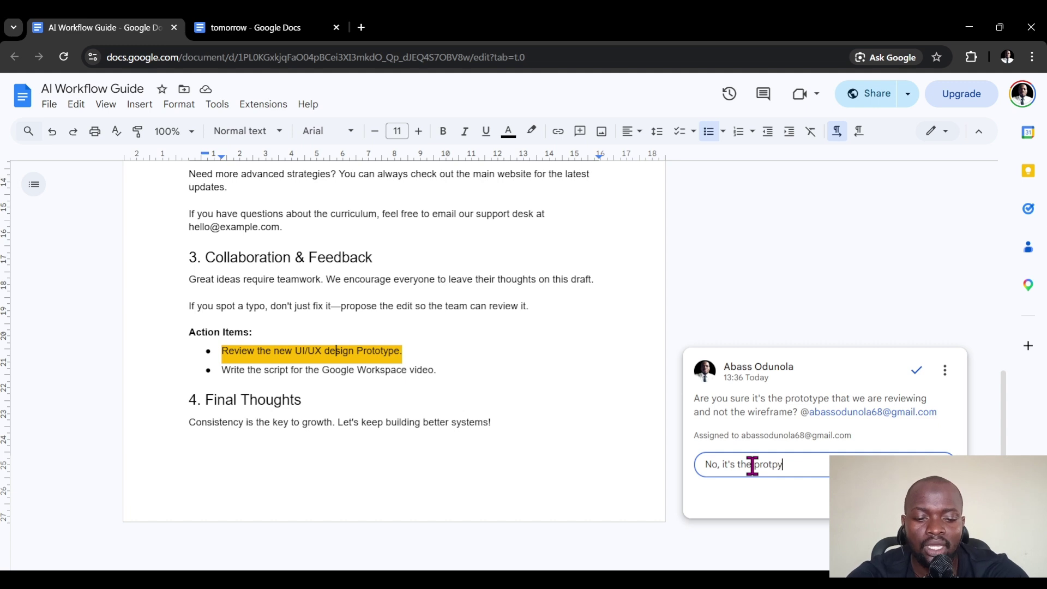
type("that we")
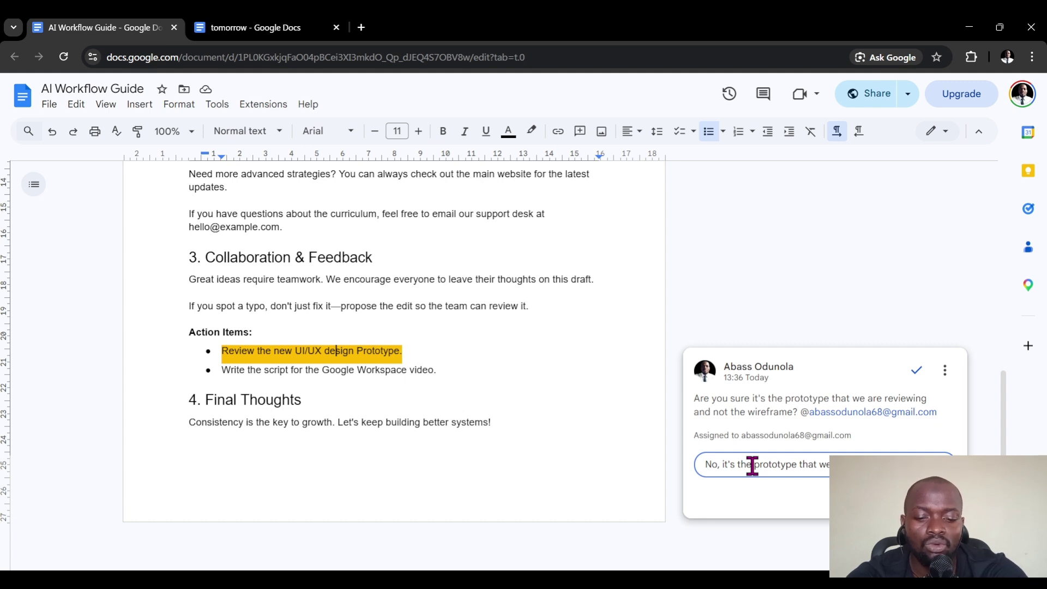
type("the product lead")
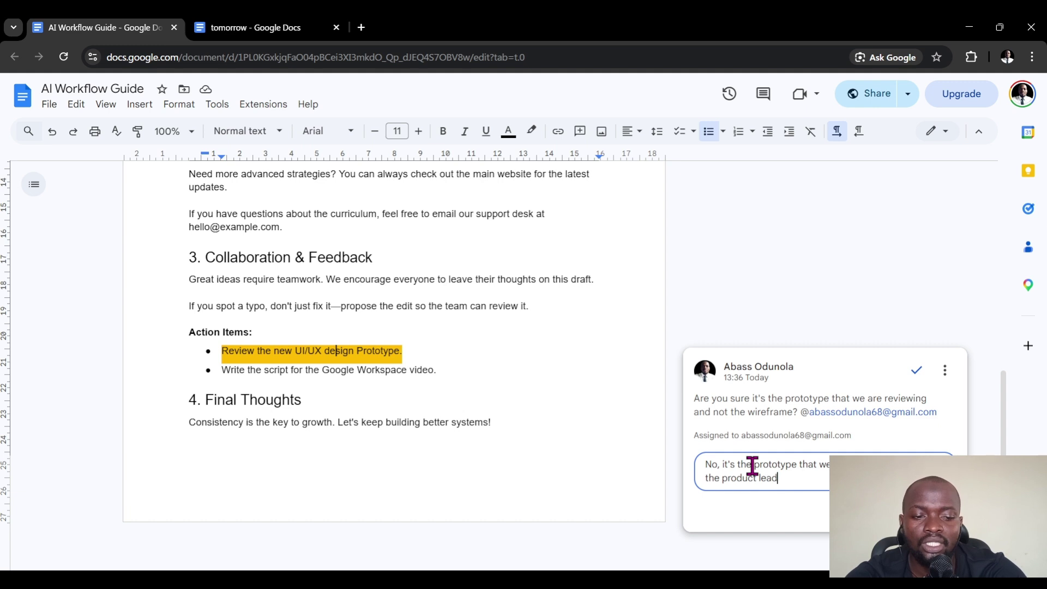
type(" during the l")
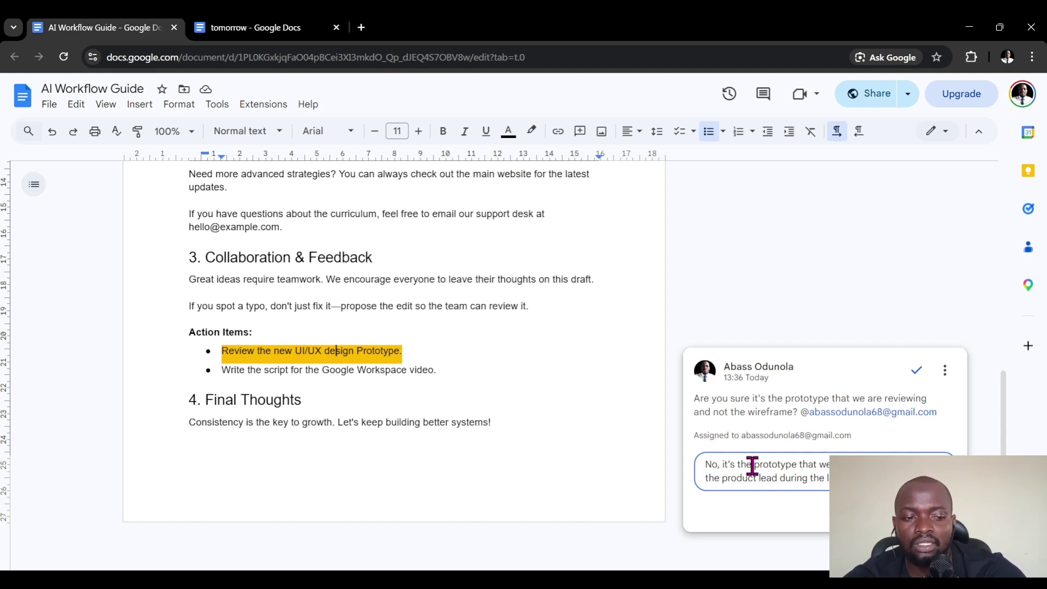
key("ctrl+Return")
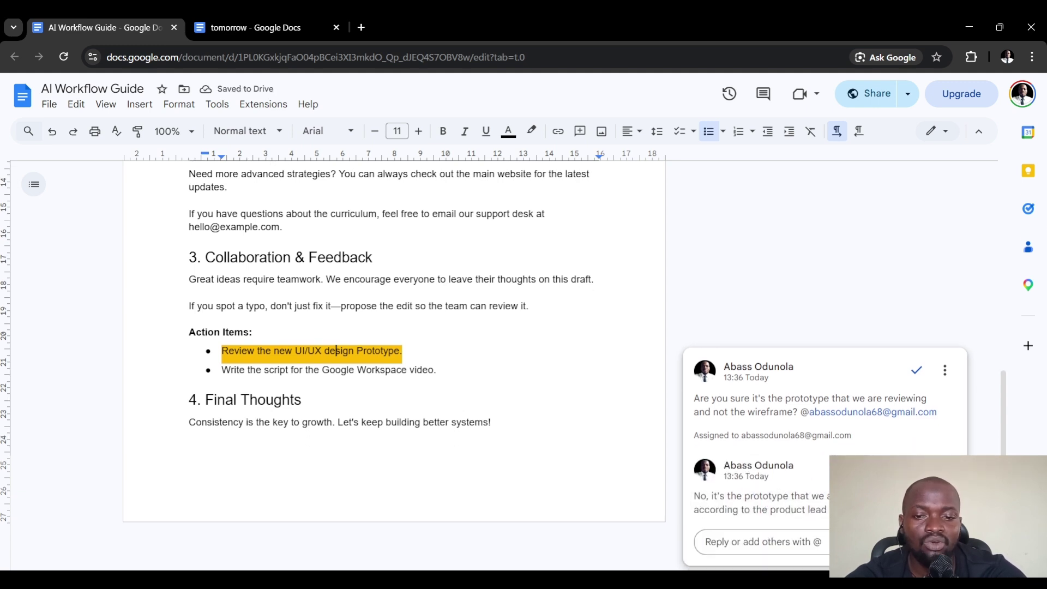
Mark the comment discussion on the "Review the new UI/UX design Prototype." bullet as done
left_click(601, 376)
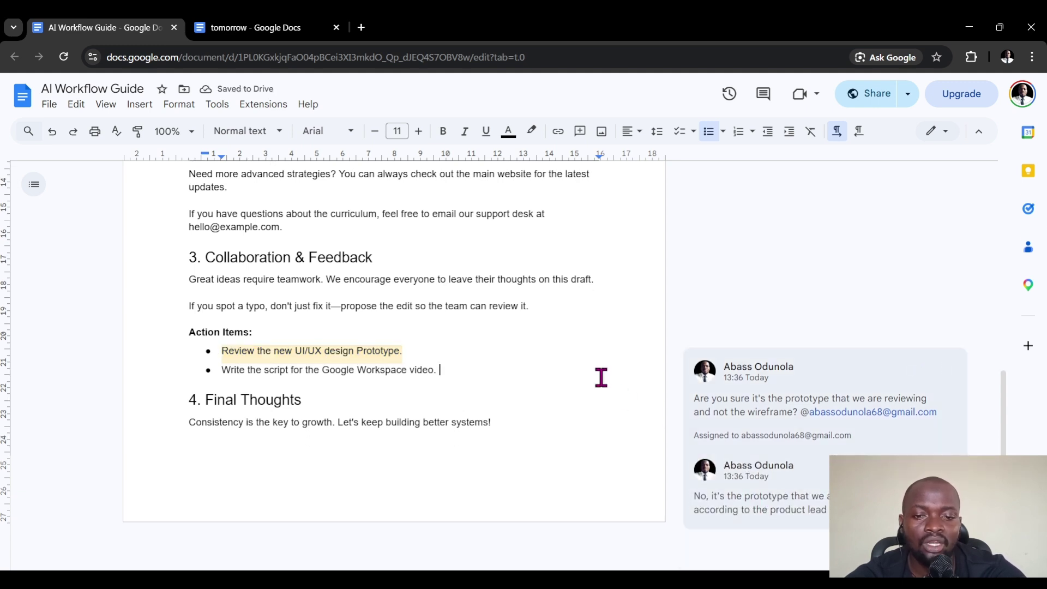
left_click(337, 349)
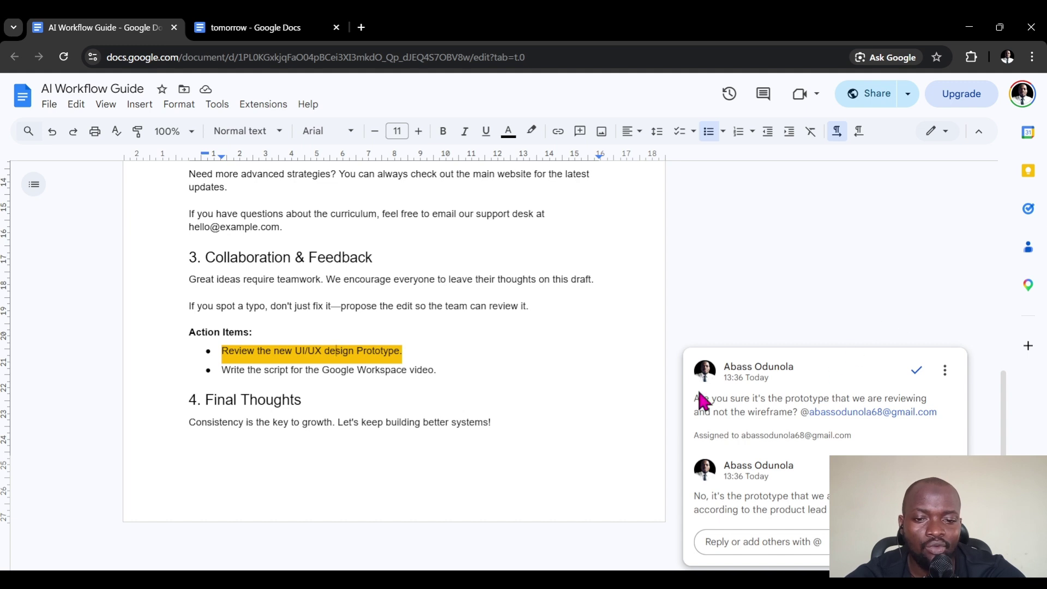
left_click(916, 372)
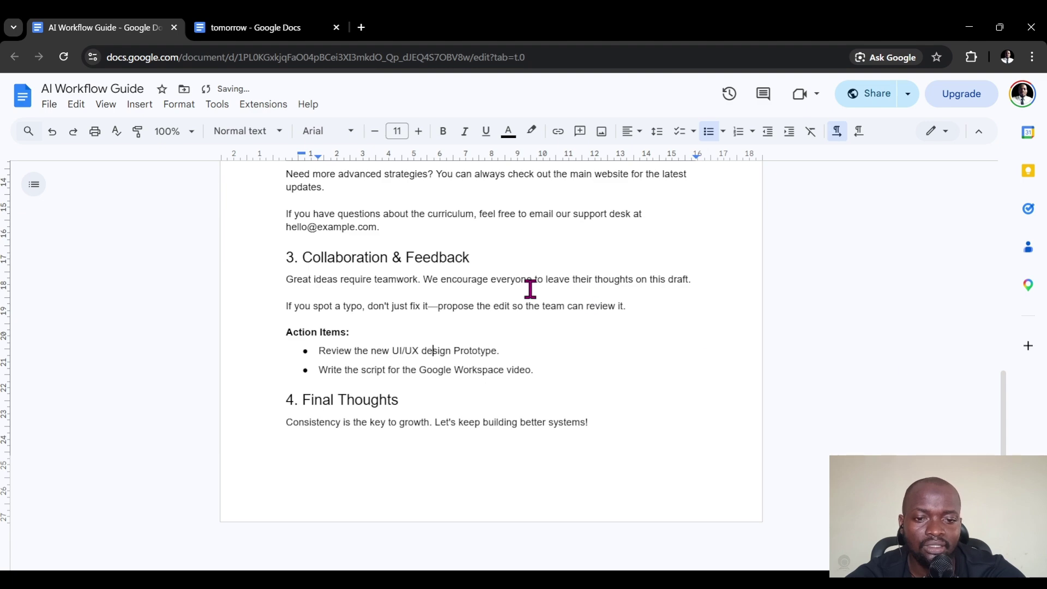
scroll(532, 290, "up", 8)
scroll(530, 289, "down", 2)
scroll(530, 289, "up", 2)
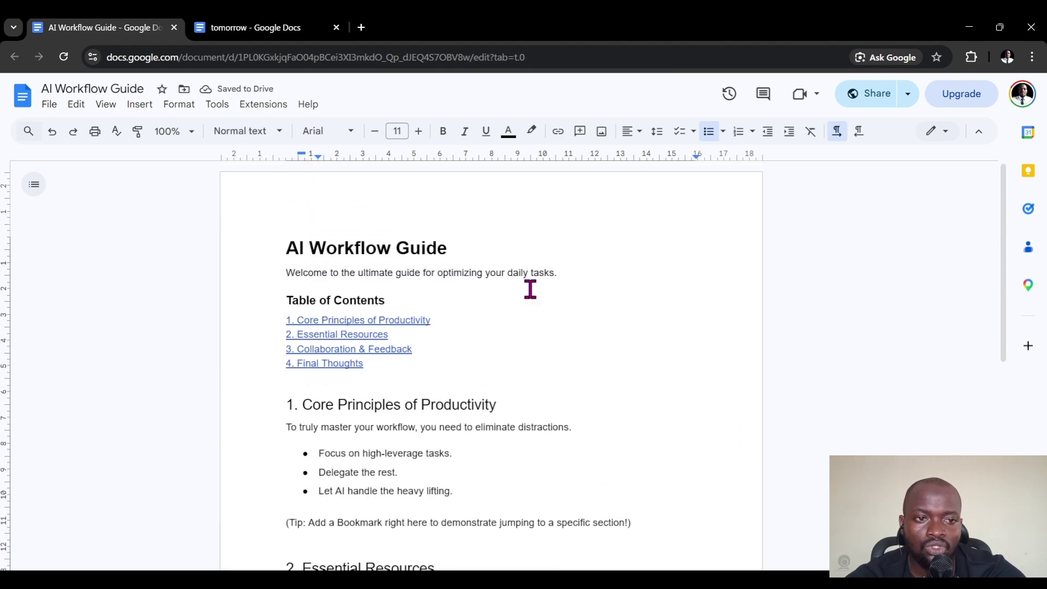
scroll(530, 290, "down", 2)
scroll(532, 295, "up", 2)
scroll(531, 294, "down", 3)
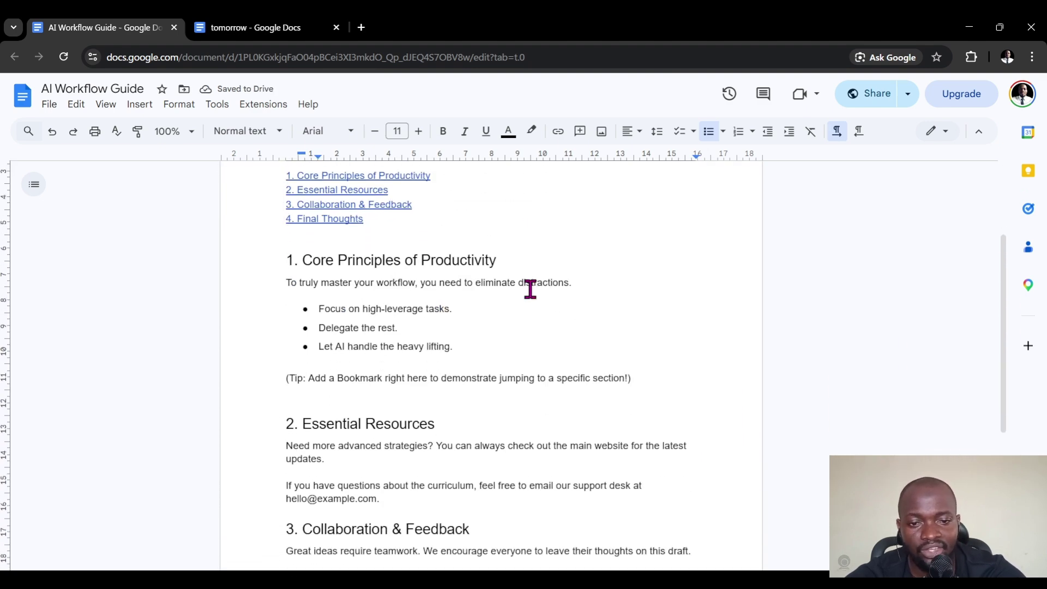
scroll(530, 289, "up", 3)
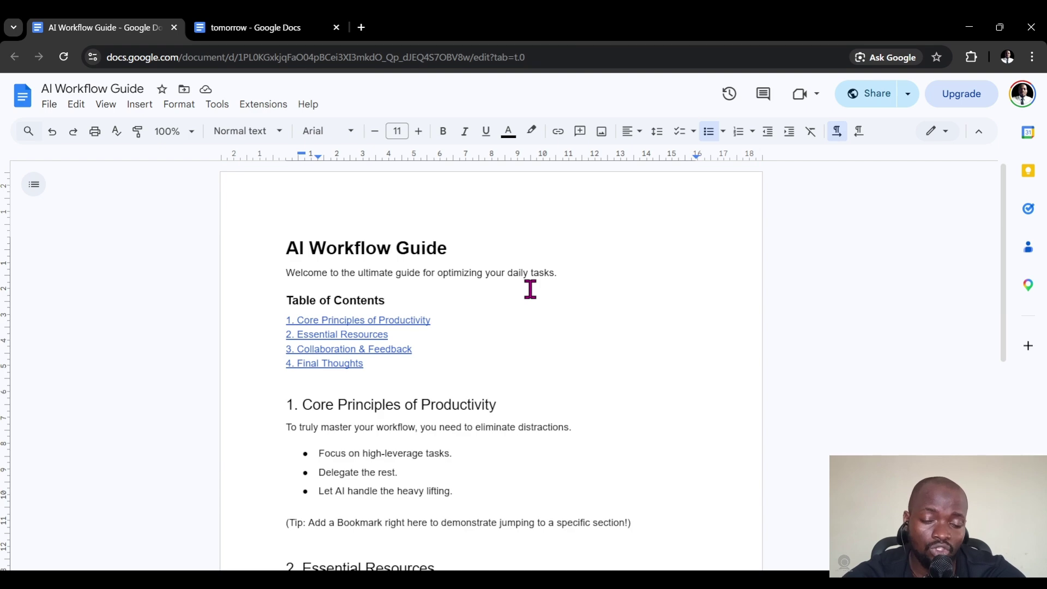
scroll(530, 289, "down", 7)
scroll(530, 289, "up", 7)
scroll(530, 289, "down", 6)
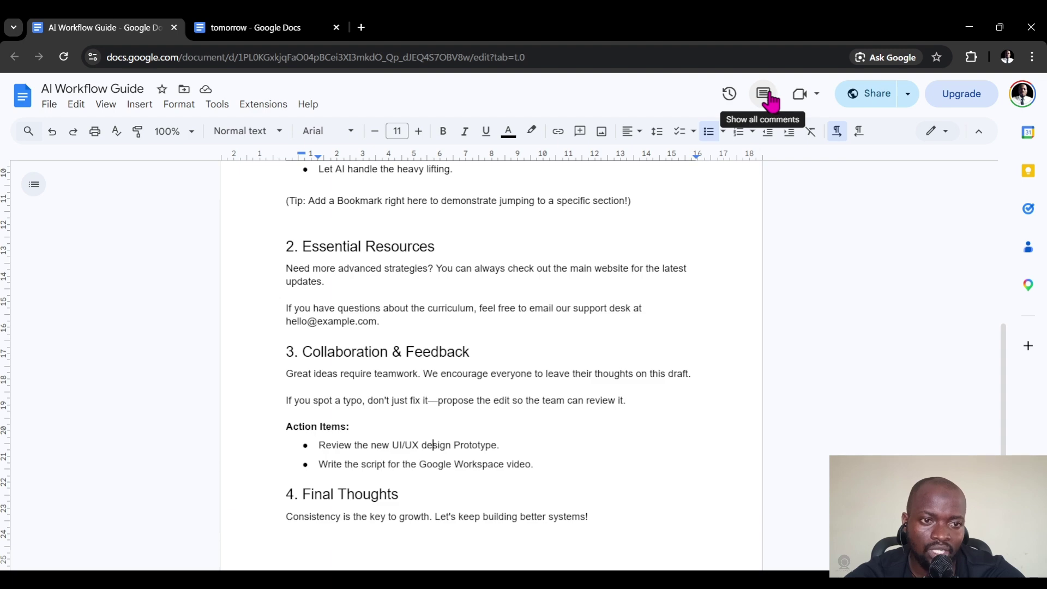
Show all comments of the document and review the resolved prototype discussion along with the older suggestion entries
left_click(774, 100)
scroll(888, 368, "down", 5)
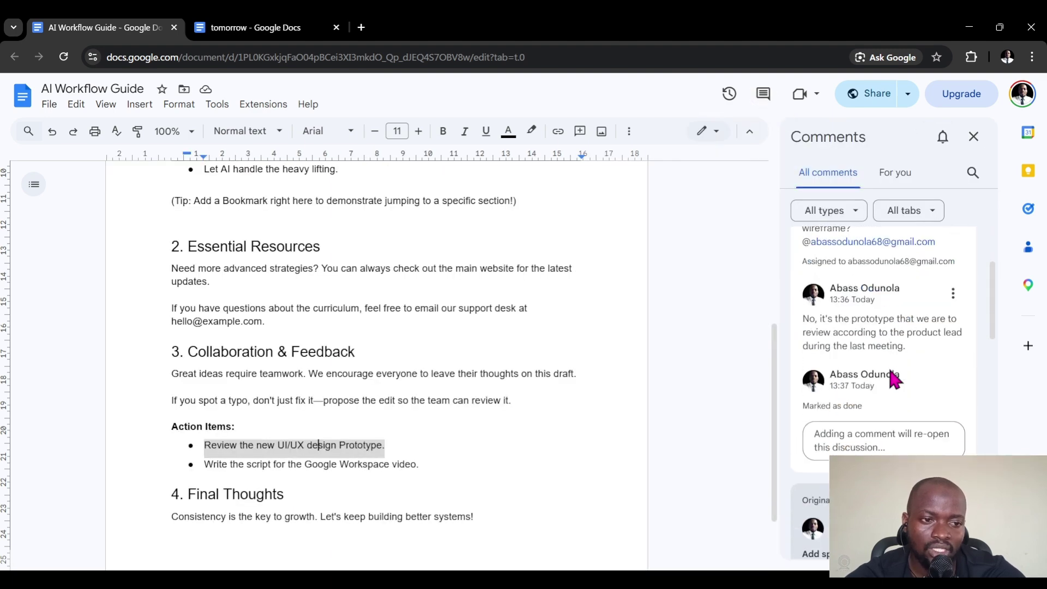
scroll(889, 377, "up", 5)
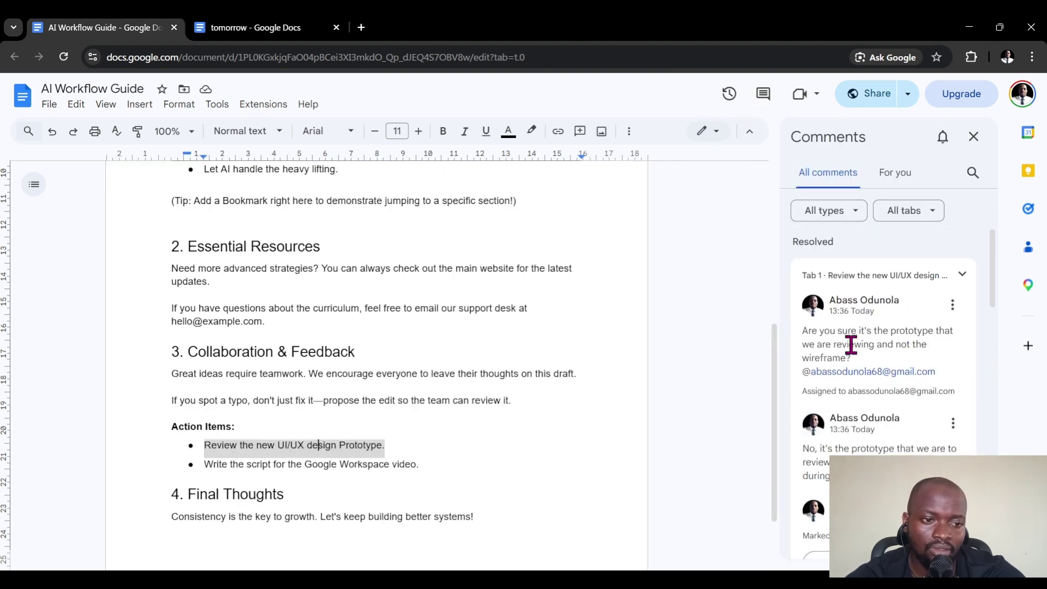
scroll(878, 379, "down", 5)
scroll(881, 393, "down", 10)
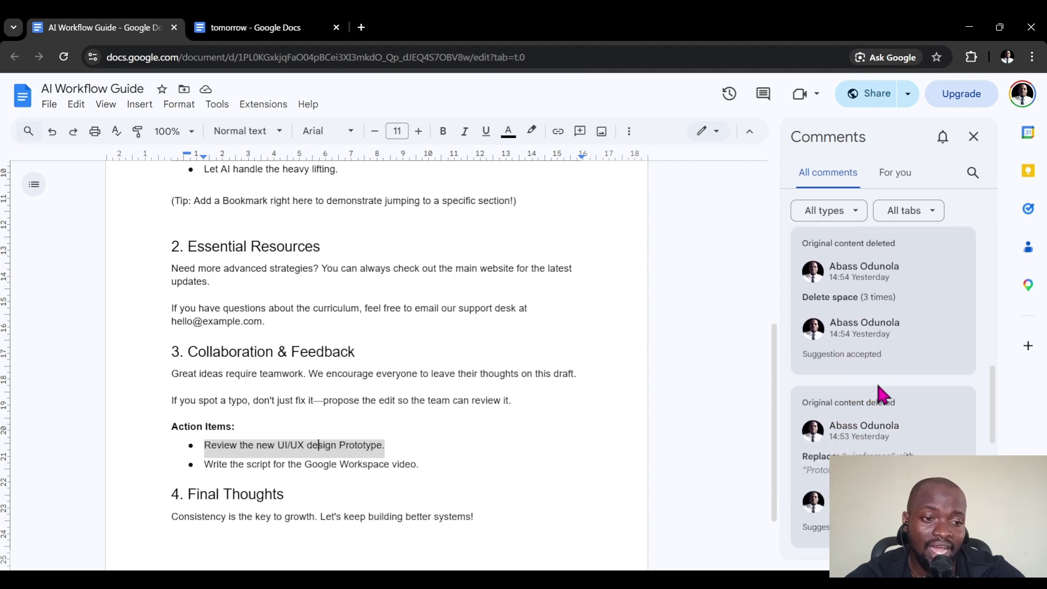
scroll(882, 394, "up", 10)
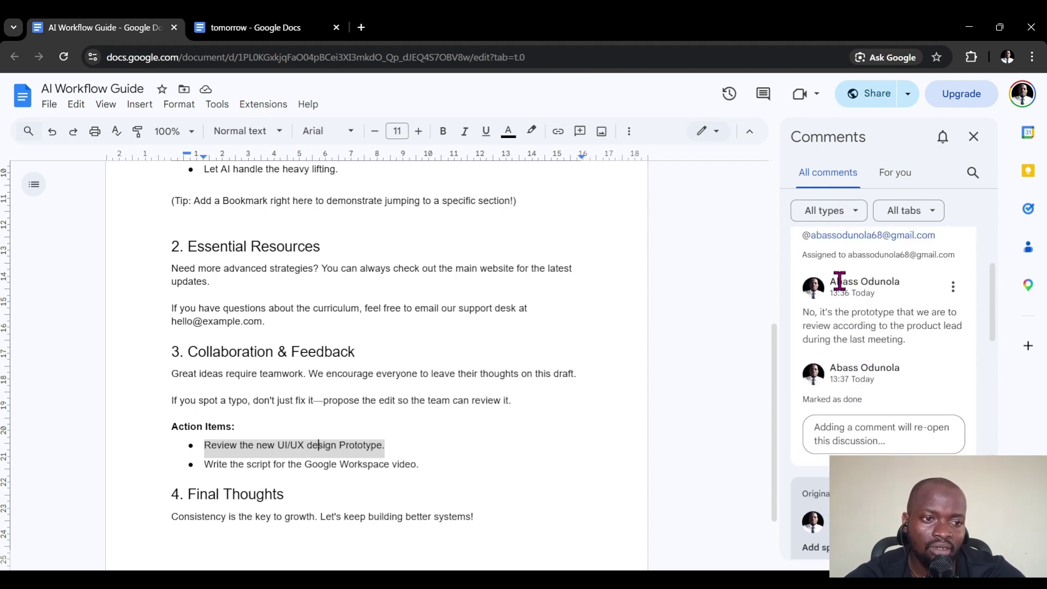
scroll(836, 280, "up", 3)
Filter the comment history by Resolved and by Open, clearing each filter to return to all types
left_click(858, 216)
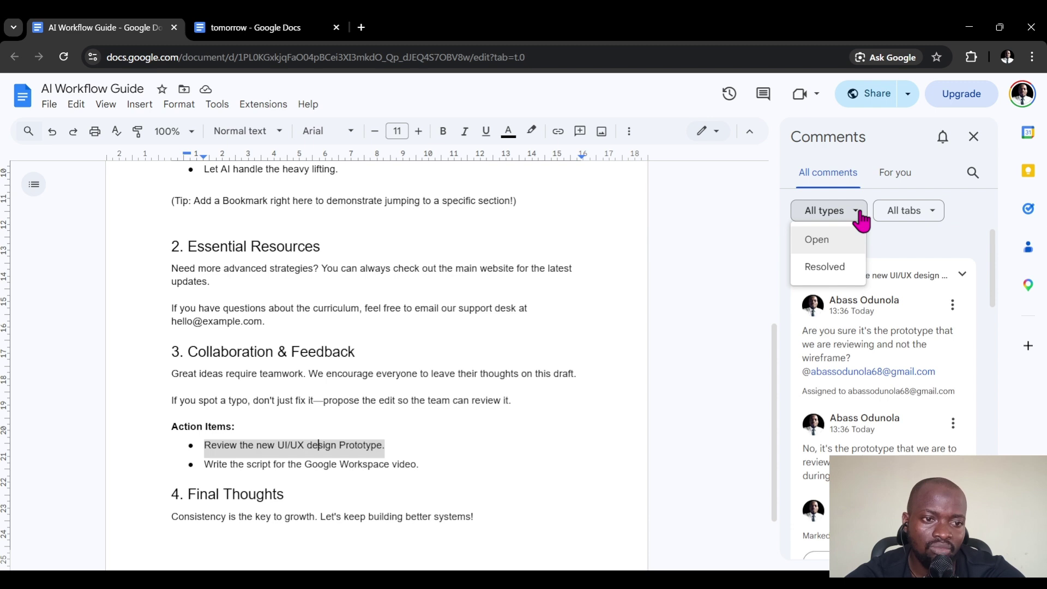
left_click(820, 268)
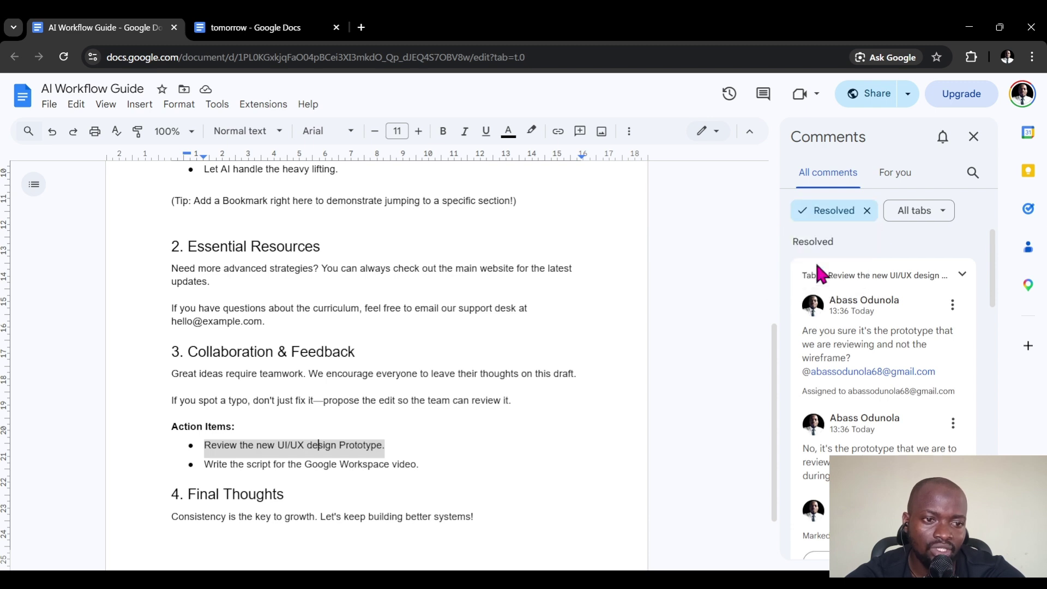
left_click(866, 218)
left_click(856, 218)
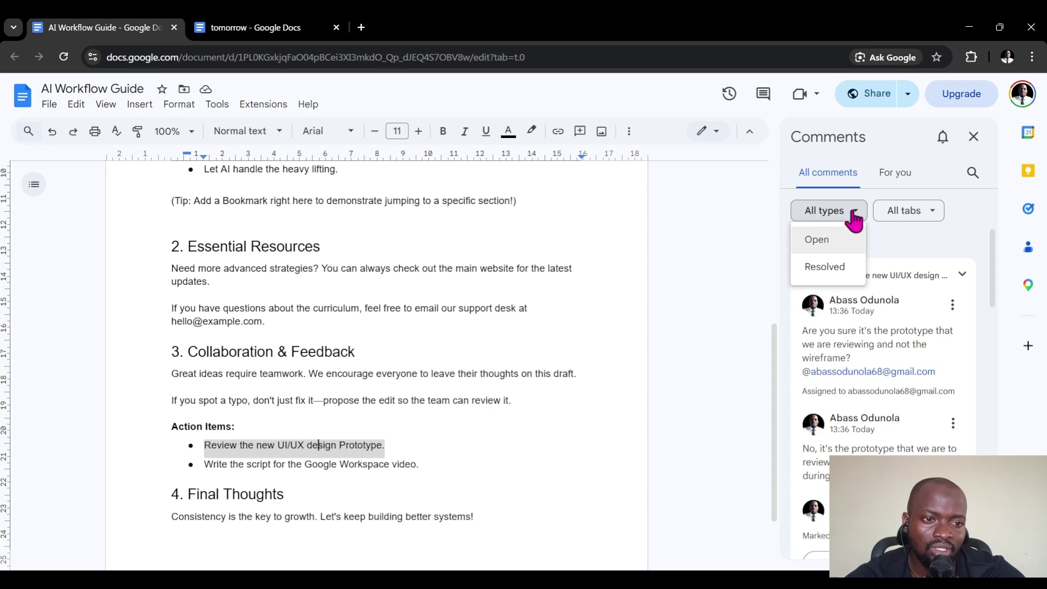
left_click(818, 242)
left_click(854, 211)
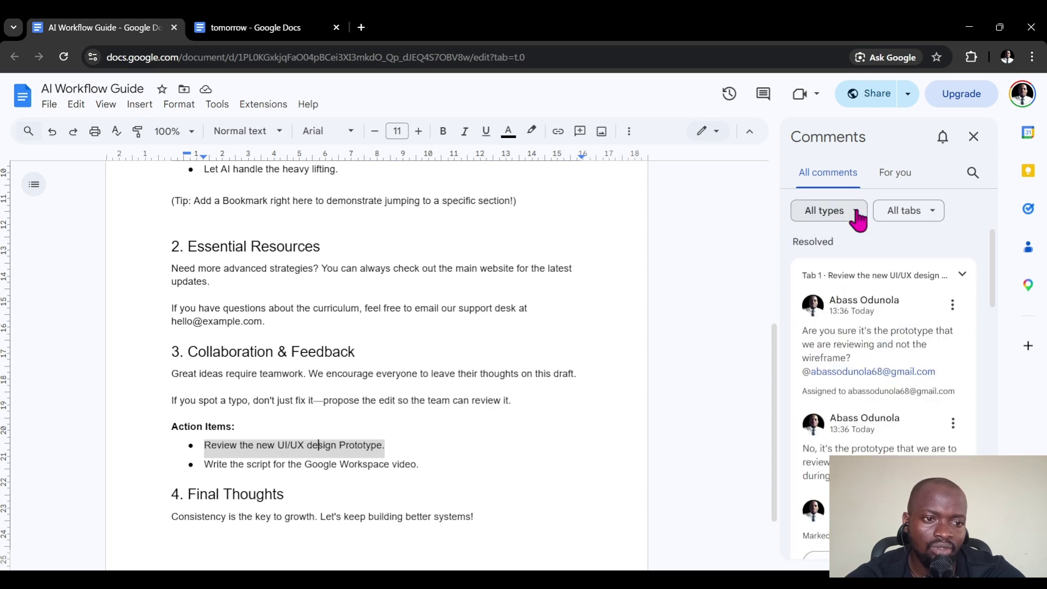
Check the tab filter's choices and the comments meant for the current account, and close the comment history
left_click(935, 217)
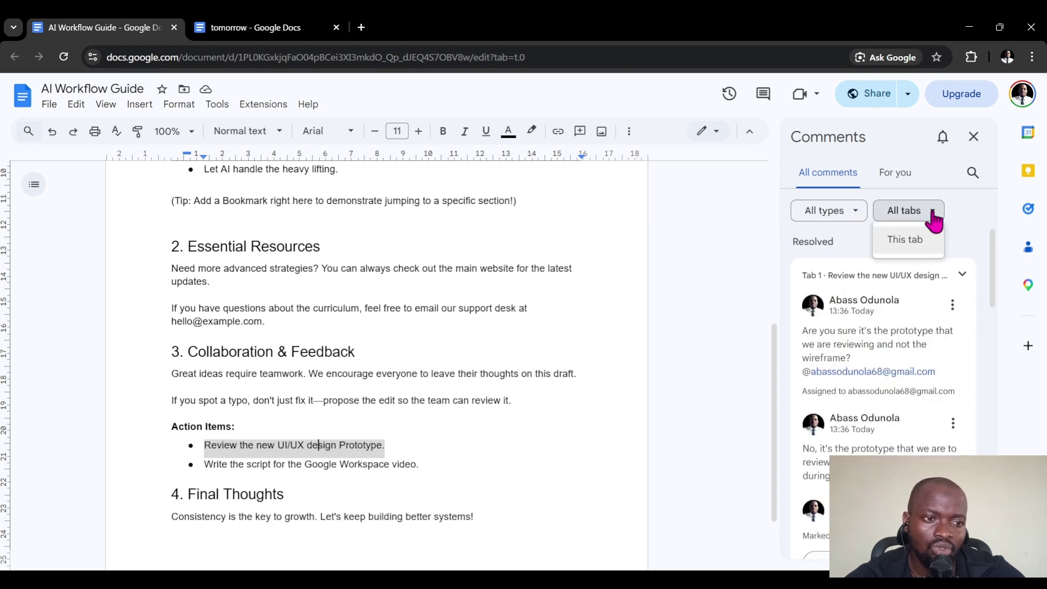
left_click(897, 182)
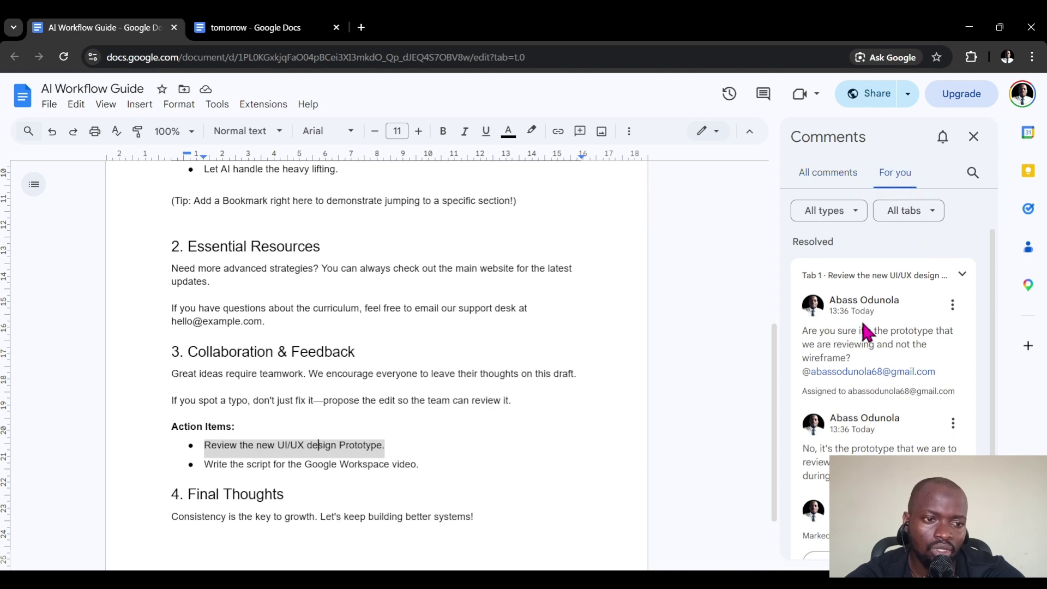
scroll(867, 330, "down", 1)
scroll(864, 327, "up", 1)
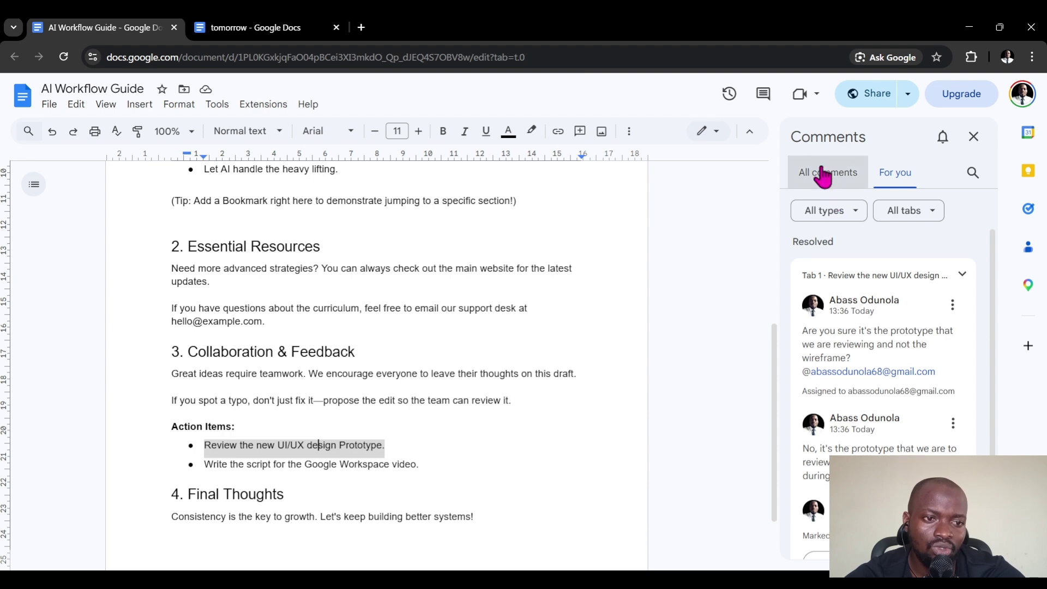
left_click(974, 137)
left_click(489, 402)
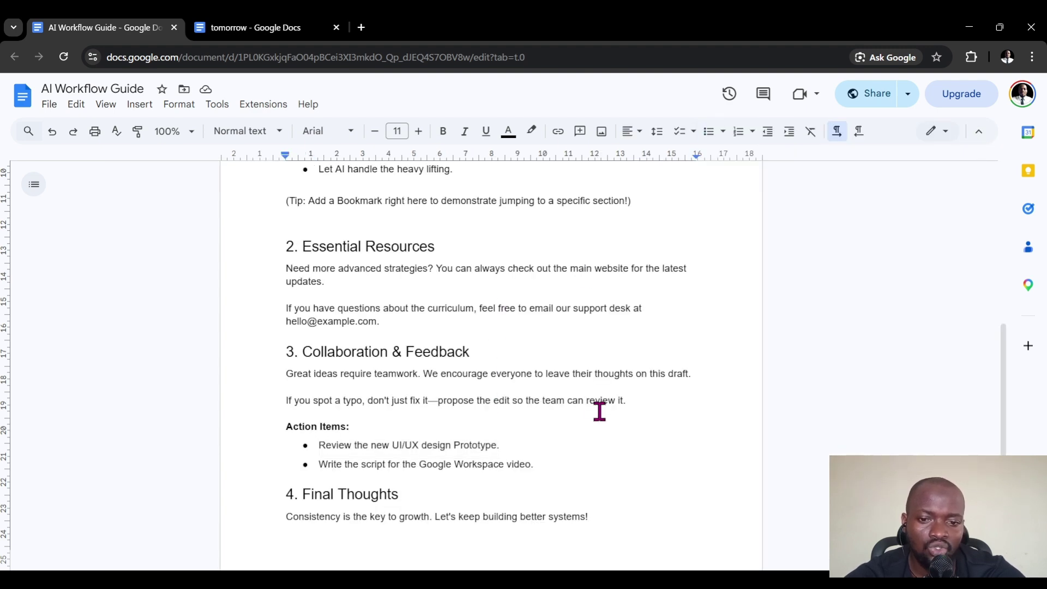
scroll(599, 411, "down", 3)
scroll(600, 411, "up", 9)
scroll(599, 411, "down", 8)
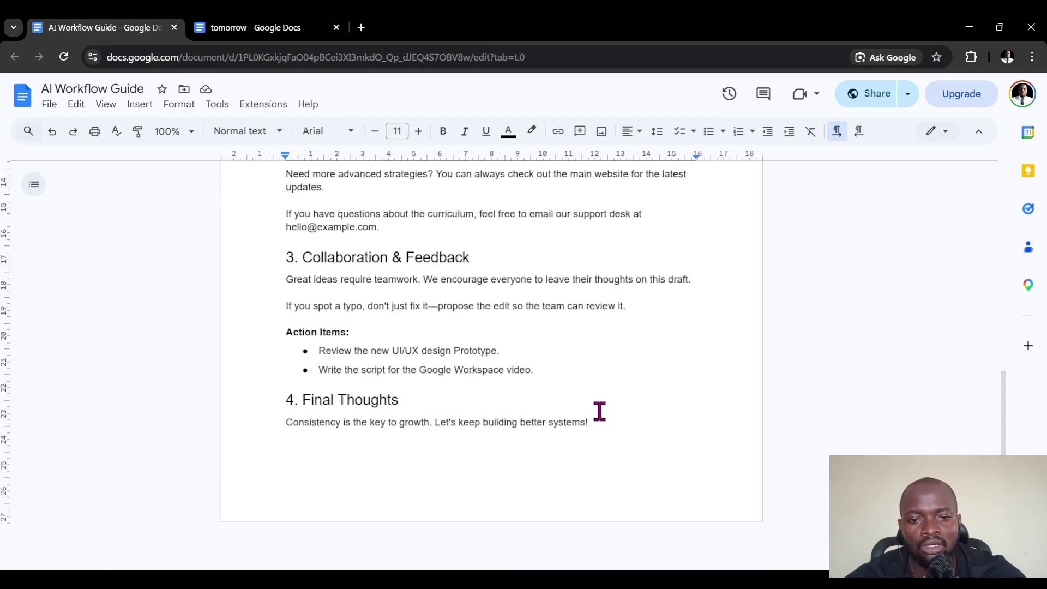
scroll(600, 411, "up", 8)
scroll(599, 411, "down", 5)
scroll(600, 411, "up", 5)
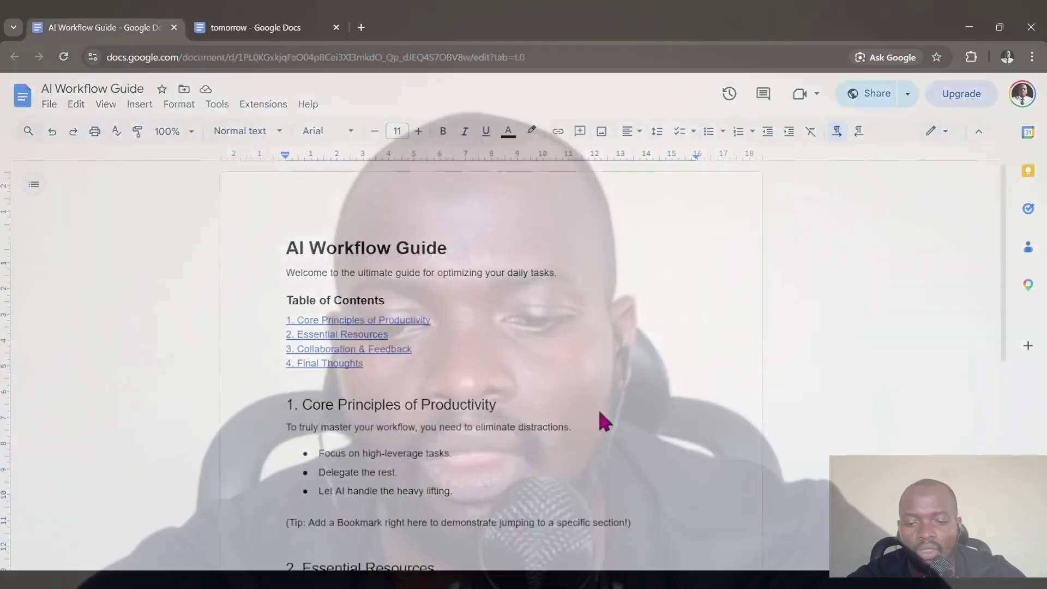